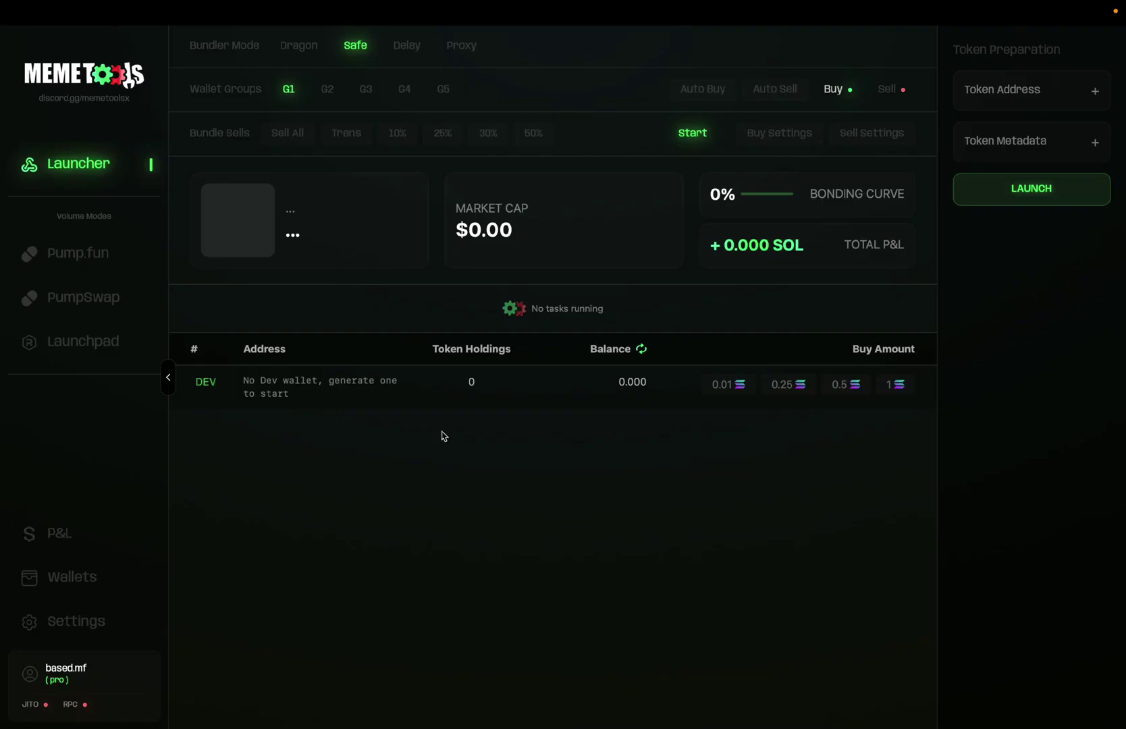
Open General Settings to view the RPC, websocket and the two funder wallets at 0.2786 SOL
{"action": "left_click", "coordinate": [84, 628]}
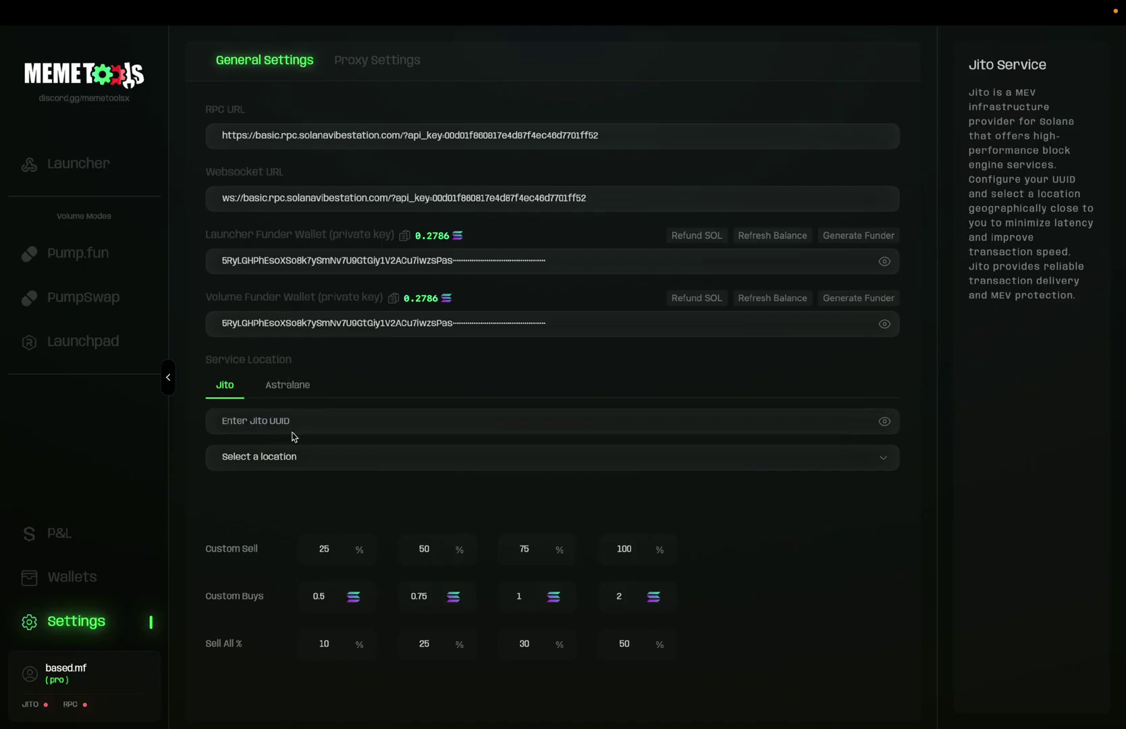
Check the Astralane service location (New York), then go to the still-empty Wallets page
{"action": "left_click", "coordinate": [279, 391]}
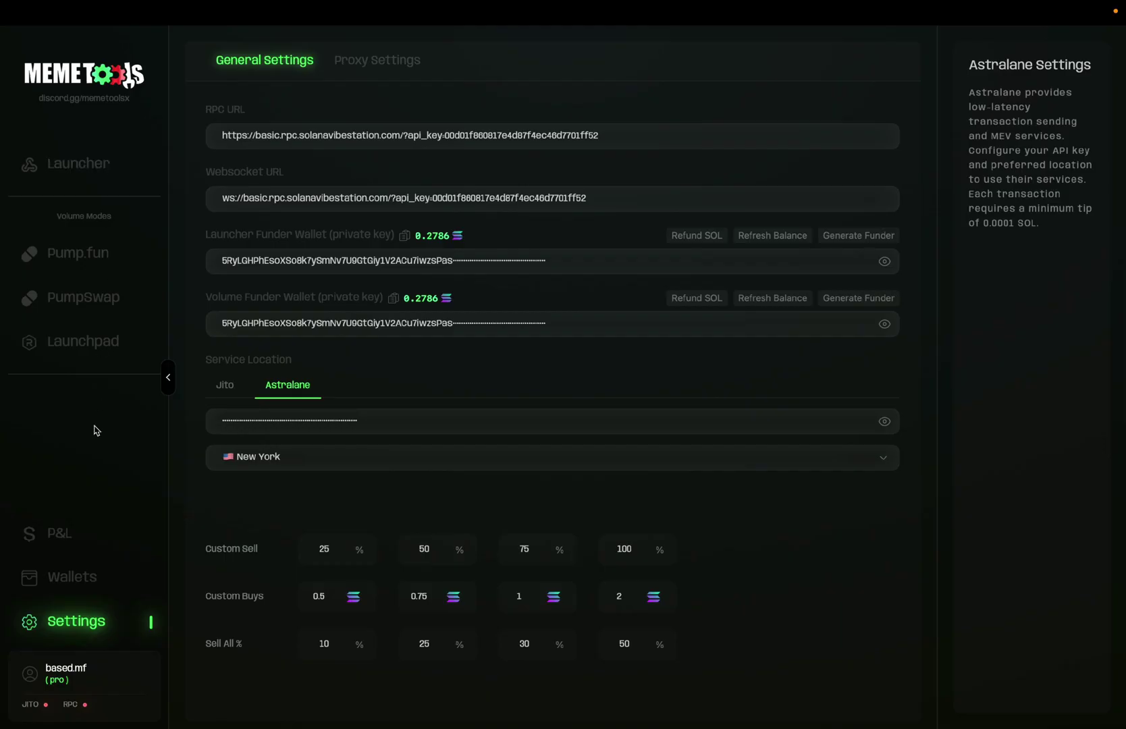
{"action": "left_click", "coordinate": [75, 589]}
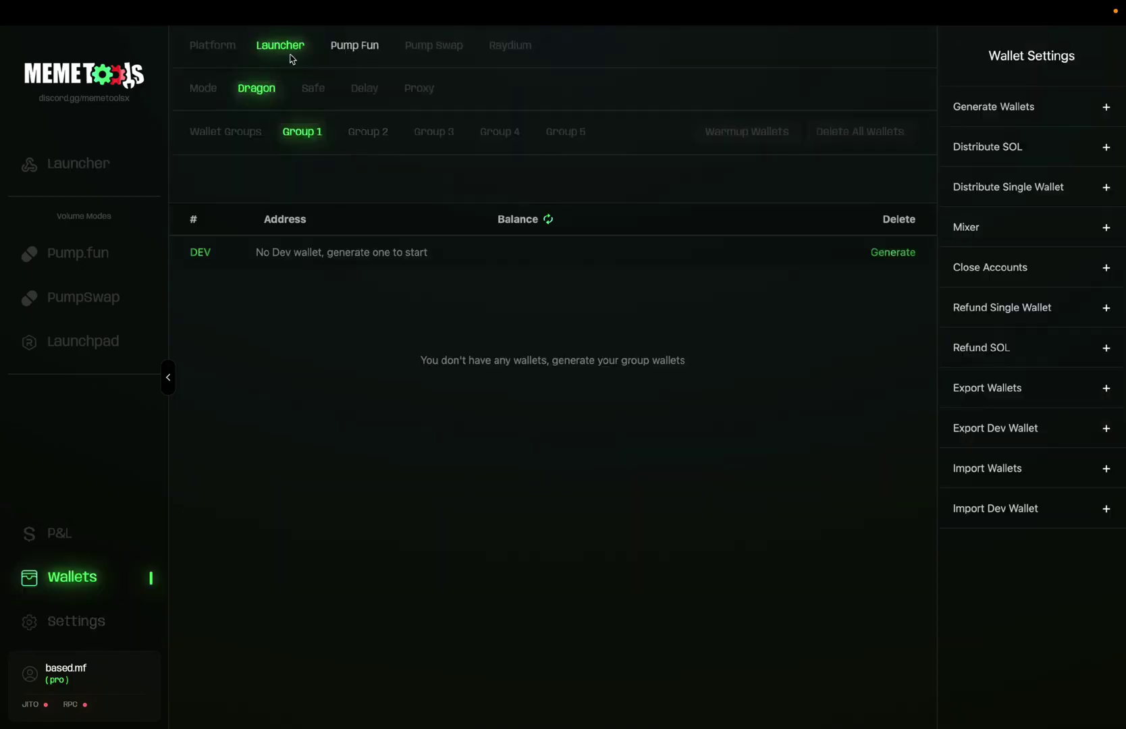
Switch wallet groups to Safe mode and create a zero-balance dev wallet for Group 1
{"action": "left_click", "coordinate": [307, 90]}
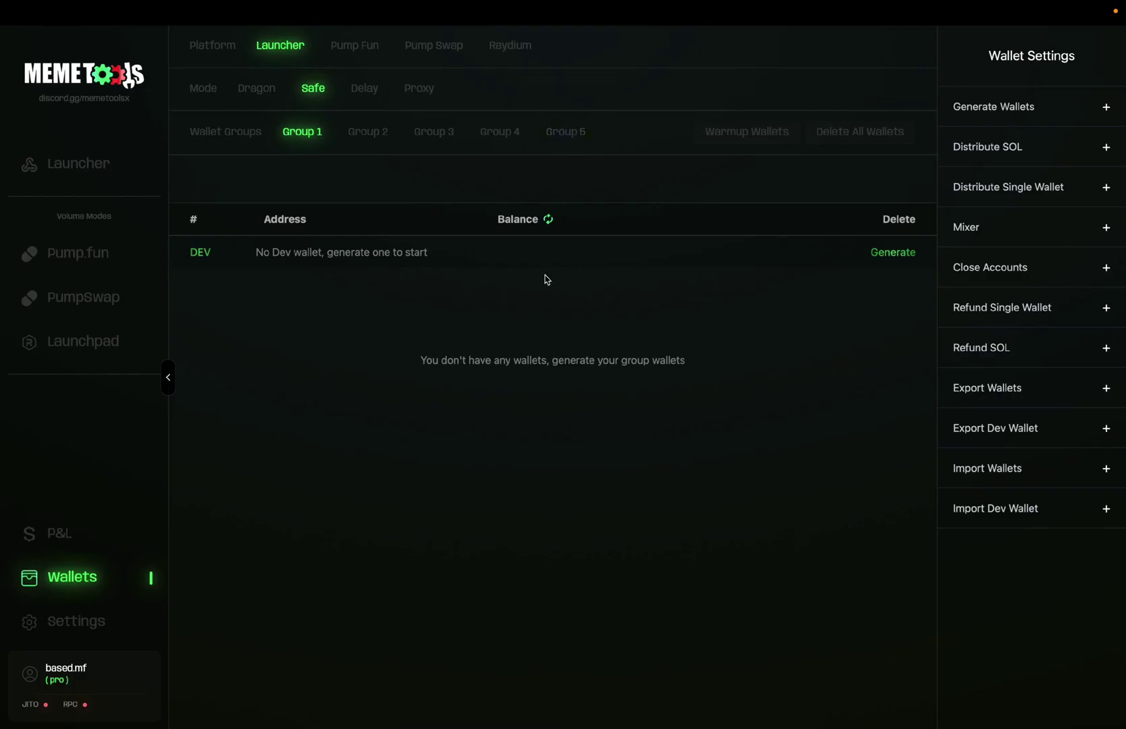
{"action": "left_click", "coordinate": [893, 254]}
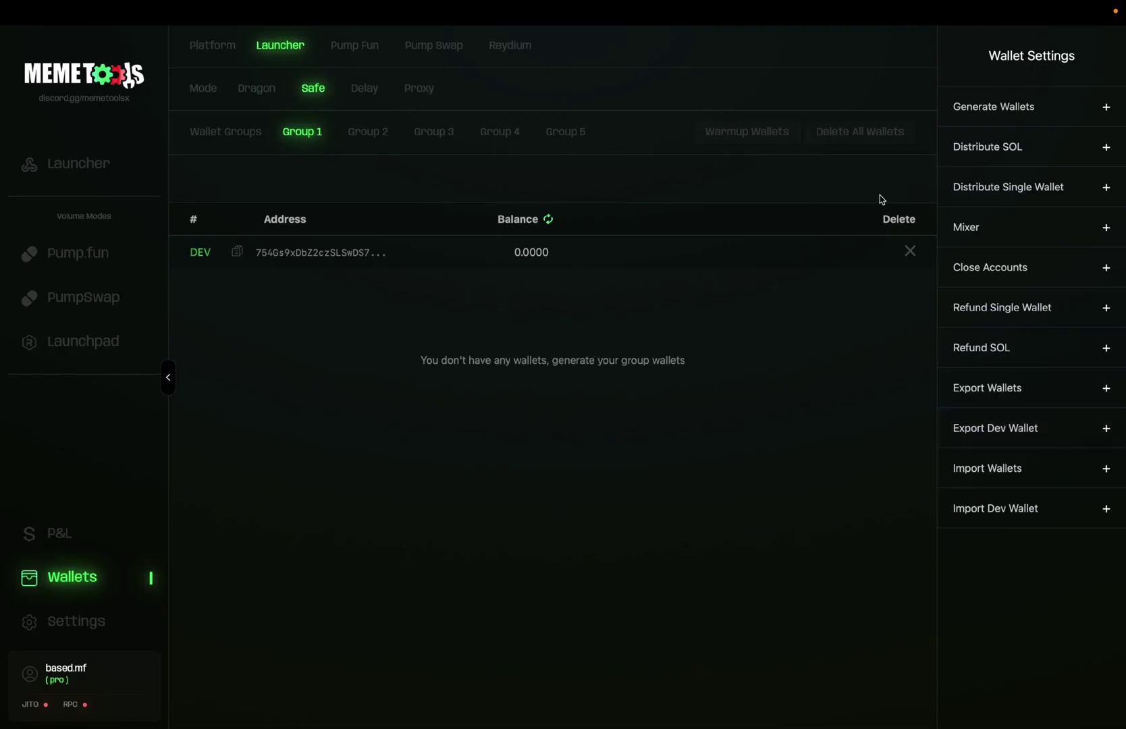
{"action": "left_click", "coordinate": [968, 109]}
{"action": "left_click", "coordinate": [585, 387]}
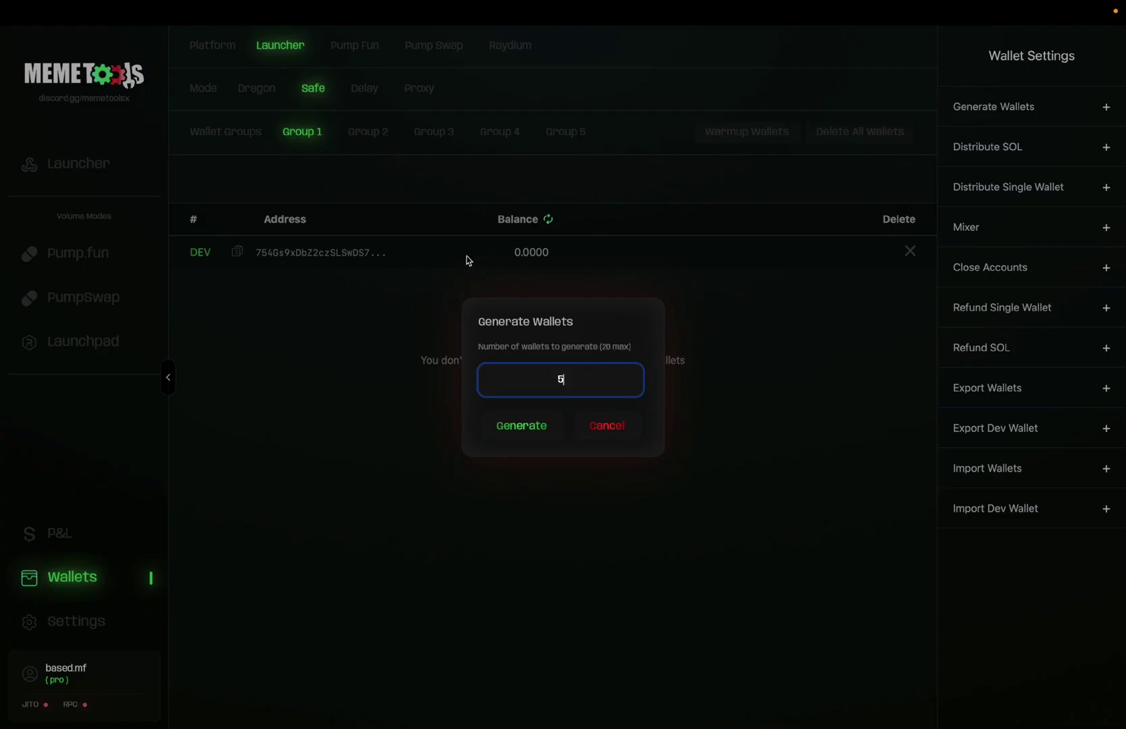
Generate 20 new zero-balance wallets into Group 1
{"action": "key", "text": "BackSpace"}
{"action": "type", "text": "20"}
{"action": "left_click", "coordinate": [514, 432]}
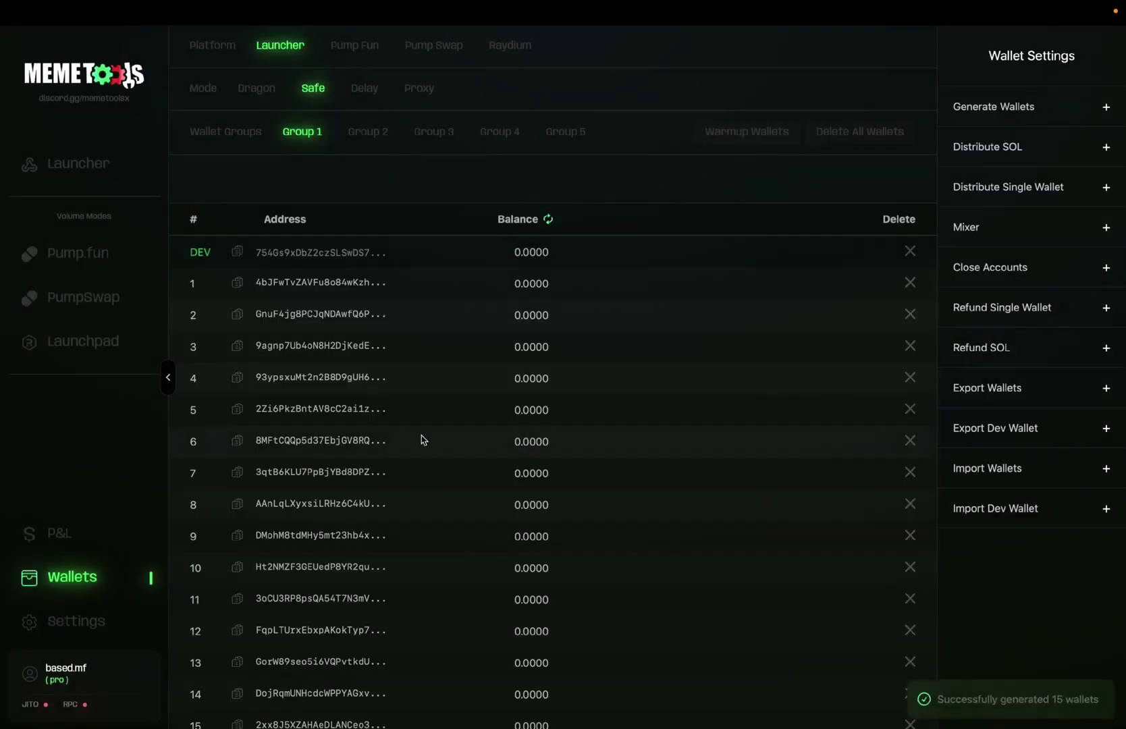
{"action": "scroll", "coordinate": [420, 439], "scroll_direction": "down", "scroll_amount": 1}
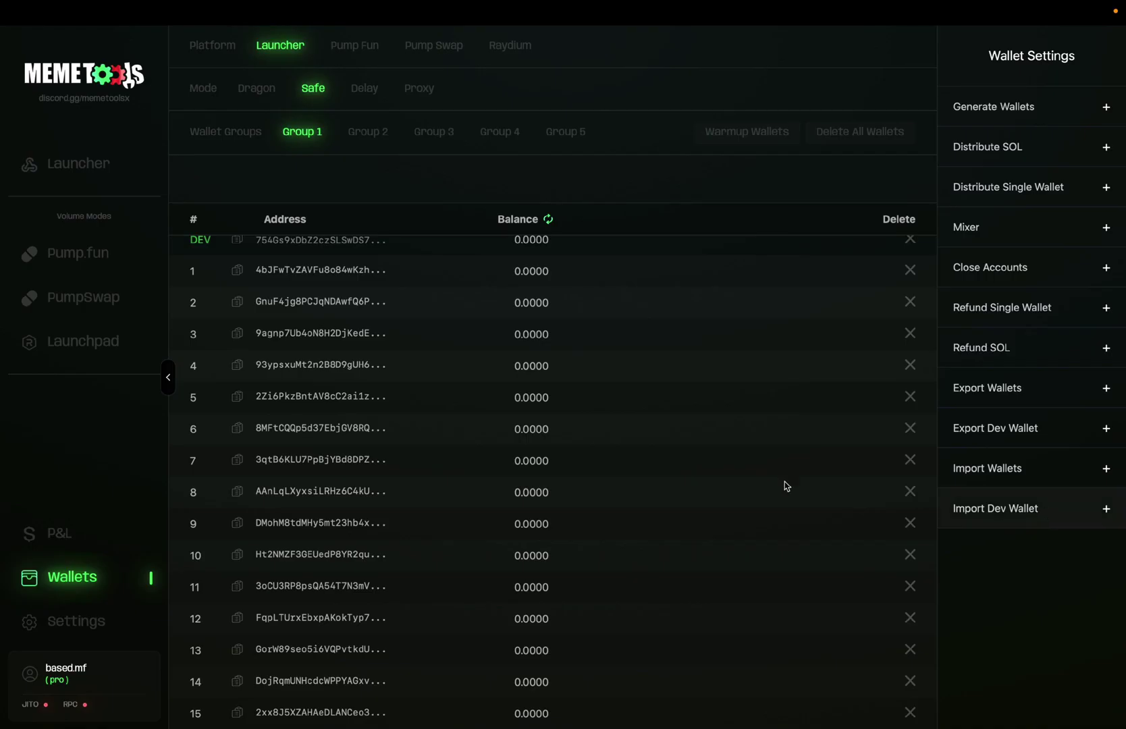
{"action": "scroll", "coordinate": [608, 360], "scroll_direction": "up", "scroll_amount": 1}
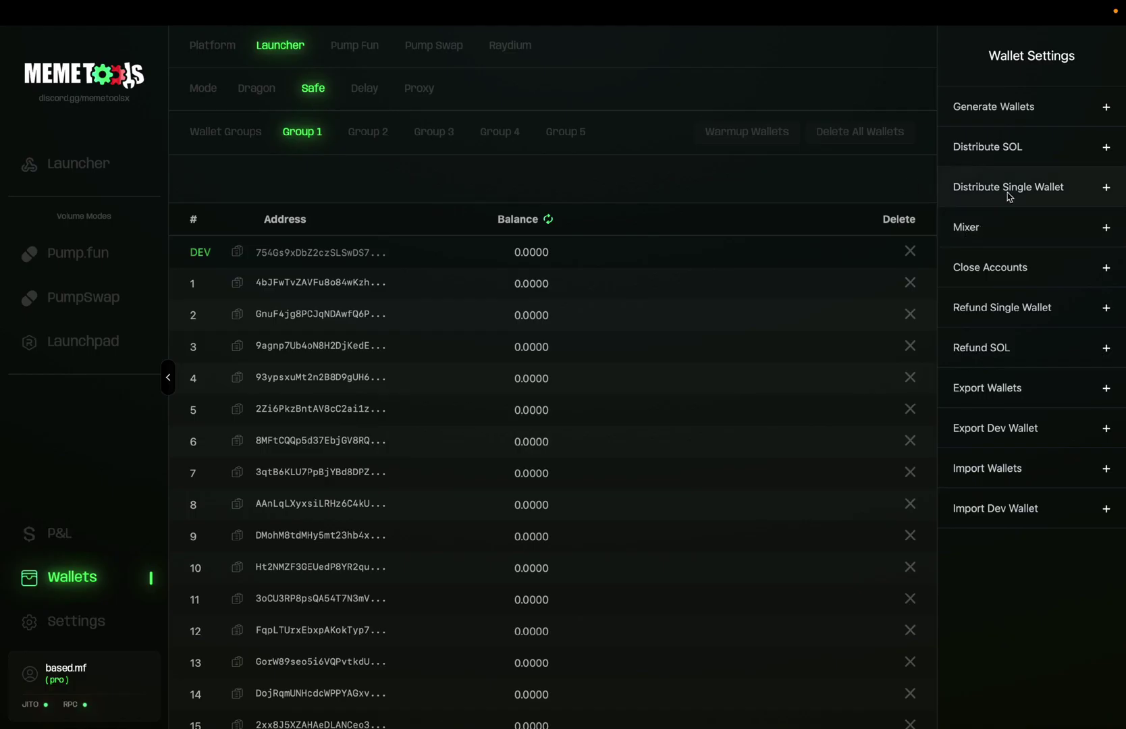
{"action": "left_click", "coordinate": [1002, 151]}
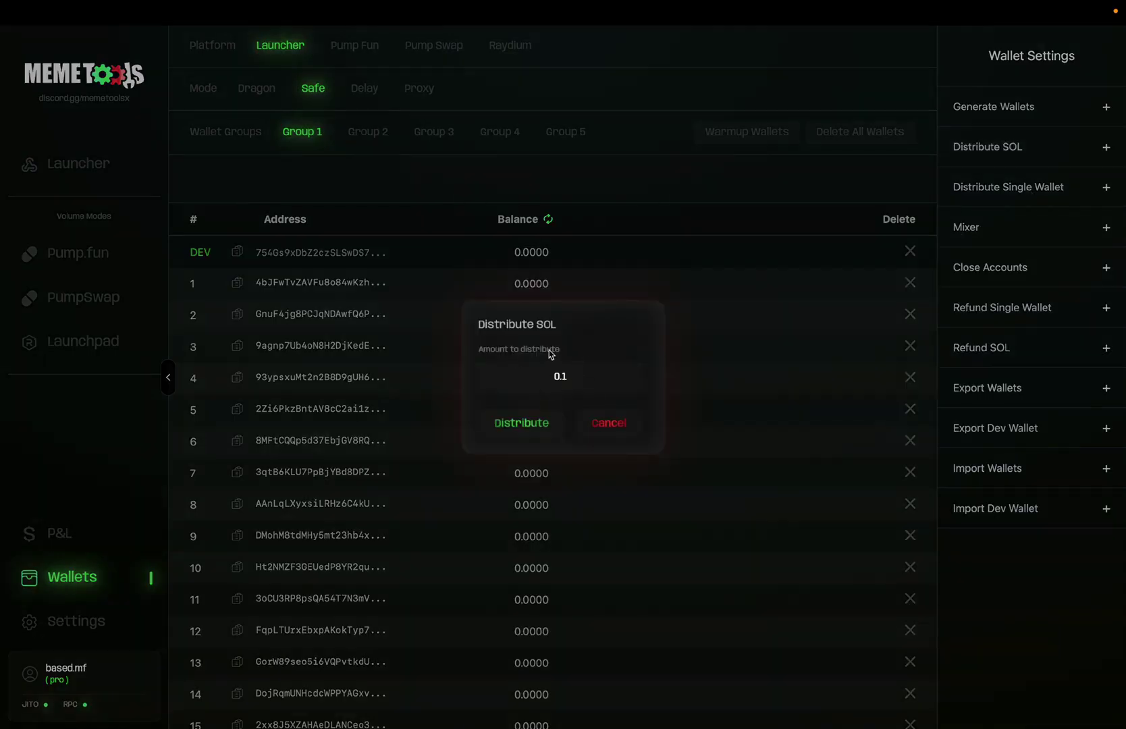
Distribute 0.01 SOL to each Group 1 wallet and refresh balances to confirm 0.0100
{"action": "left_click", "coordinate": [585, 380]}
{"action": "key", "text": "BackSpace"}
{"action": "key", "text": "BackSpace"}
{"action": "type", "text": ".01"}
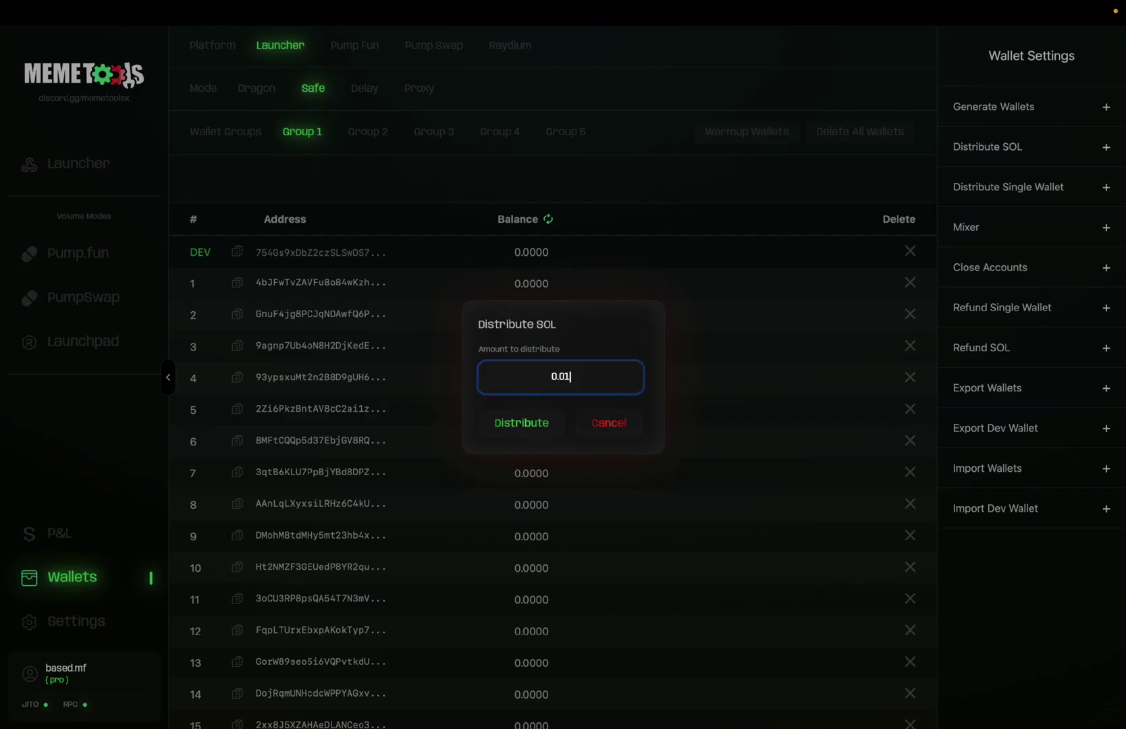
{"action": "left_click", "coordinate": [521, 425]}
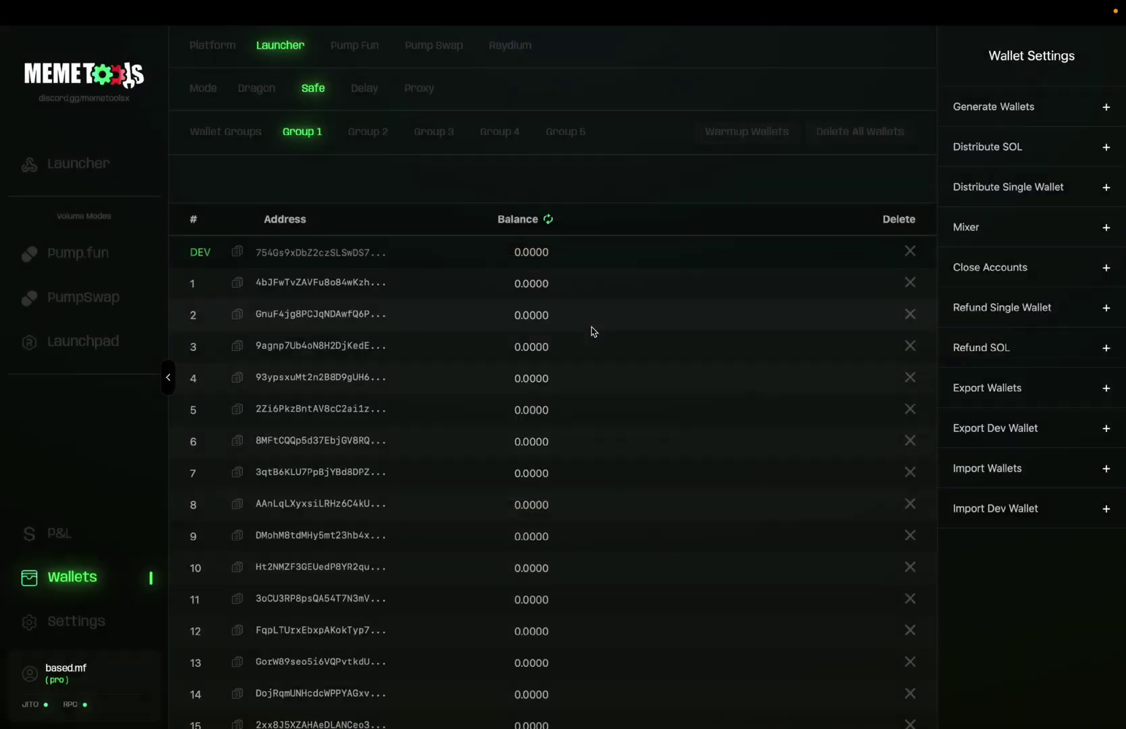
{"action": "scroll", "coordinate": [533, 608], "scroll_direction": "down", "scroll_amount": 1}
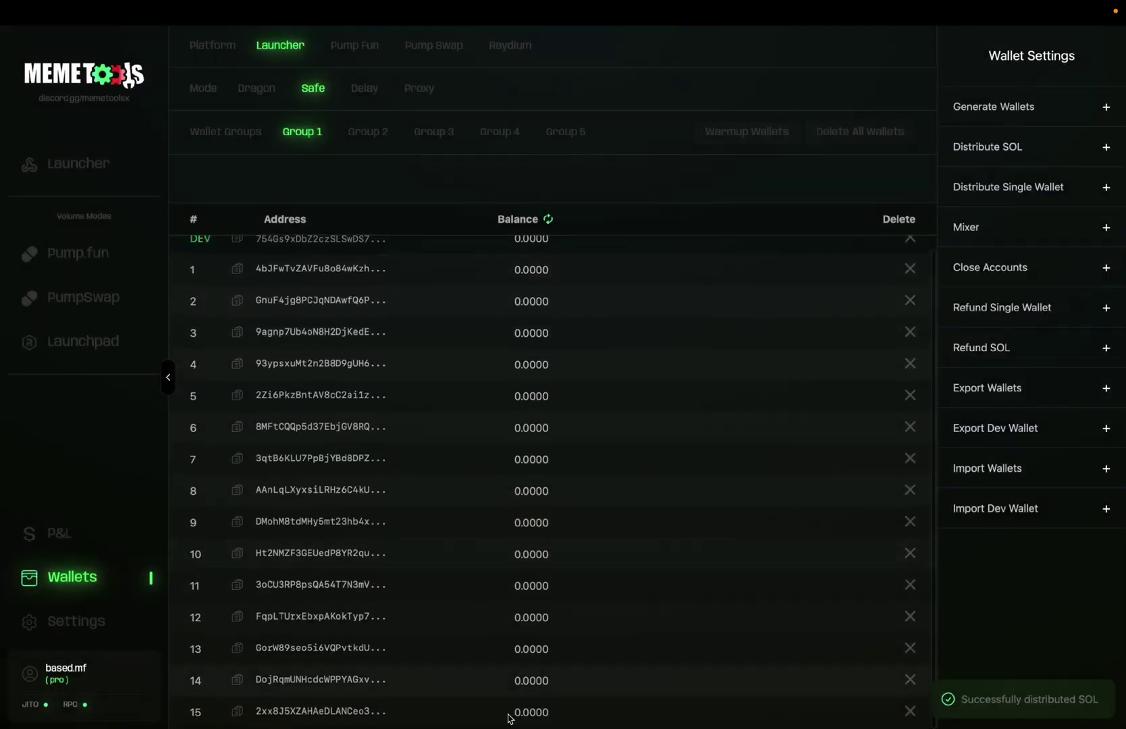
{"action": "left_click", "coordinate": [547, 220]}
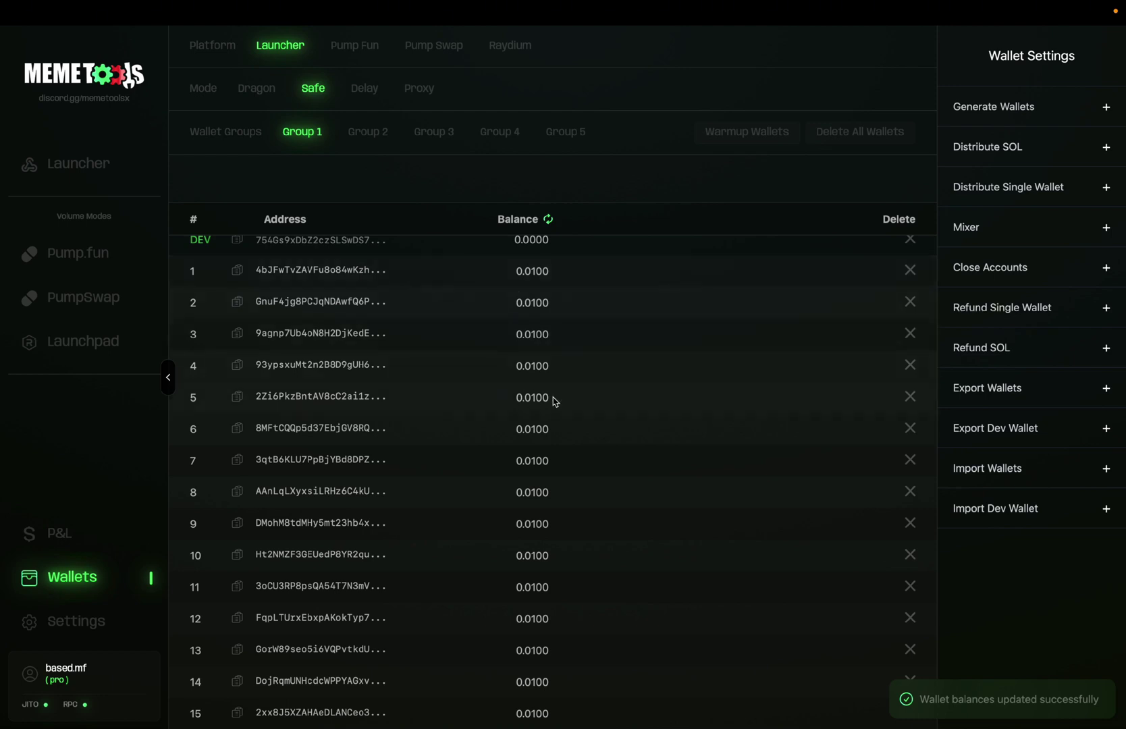
{"action": "scroll", "coordinate": [445, 347], "scroll_direction": "up", "scroll_amount": 1}
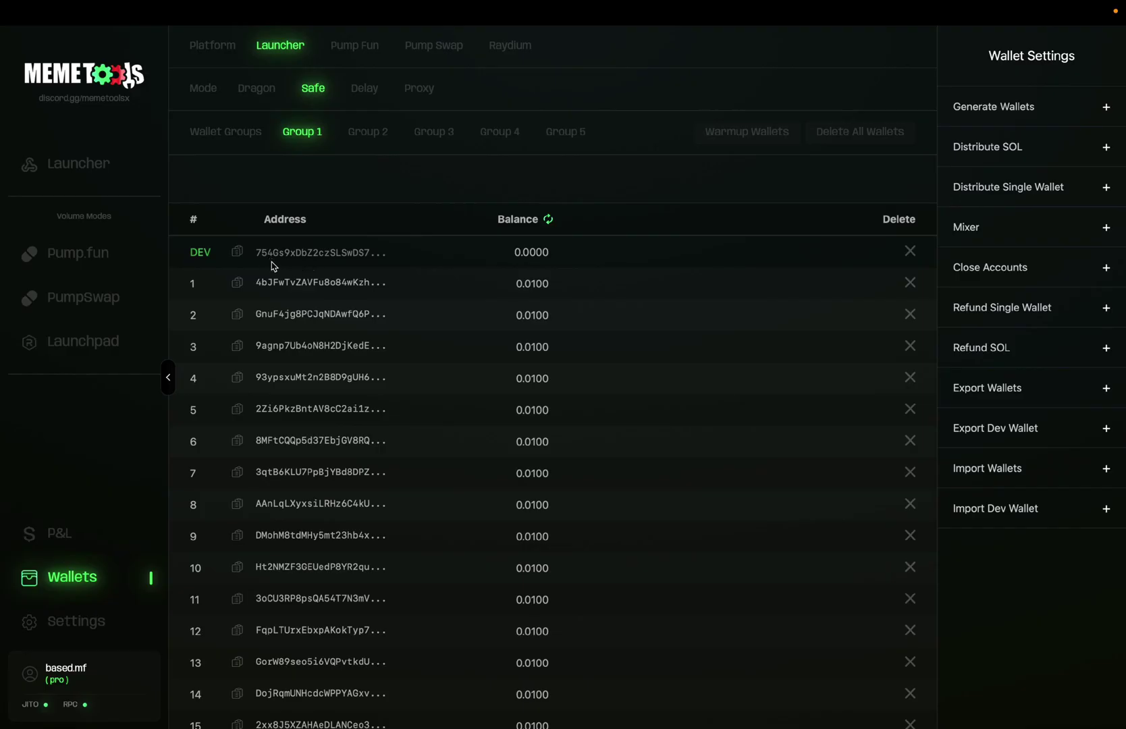
{"action": "left_click", "coordinate": [548, 219]}
Look at the Warmup Wallets options without starting, then show the Launcher in Safe mode
{"action": "left_click", "coordinate": [741, 143]}
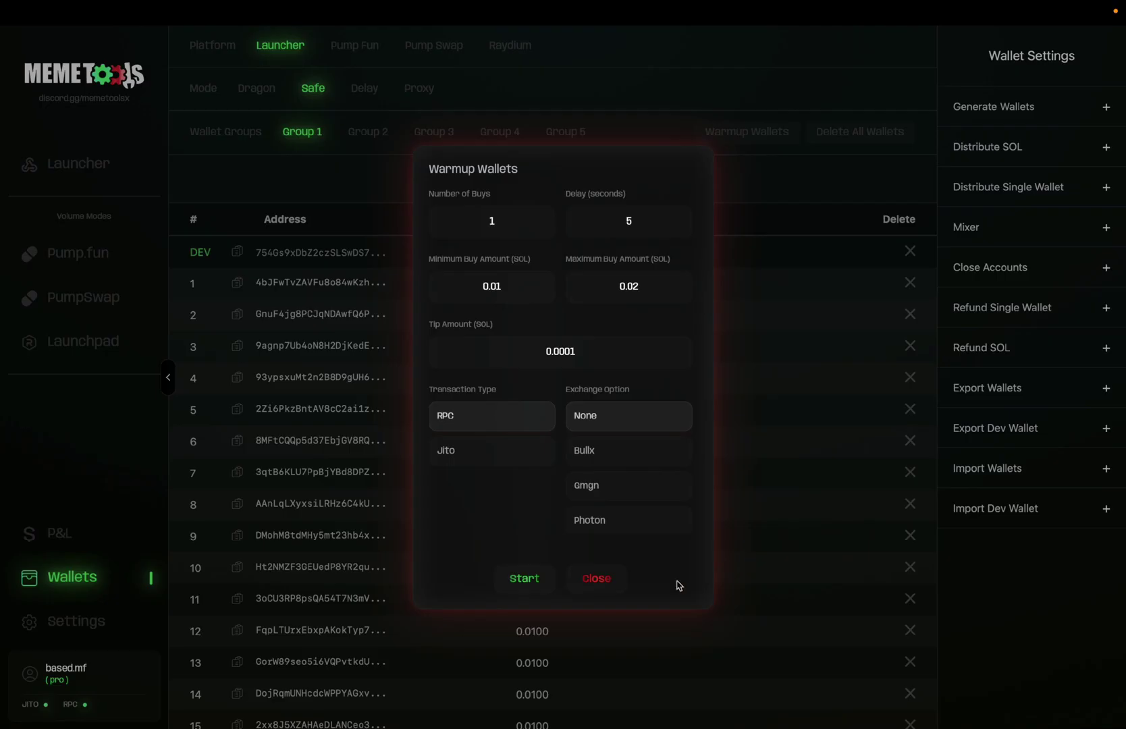
{"action": "left_click", "coordinate": [621, 584]}
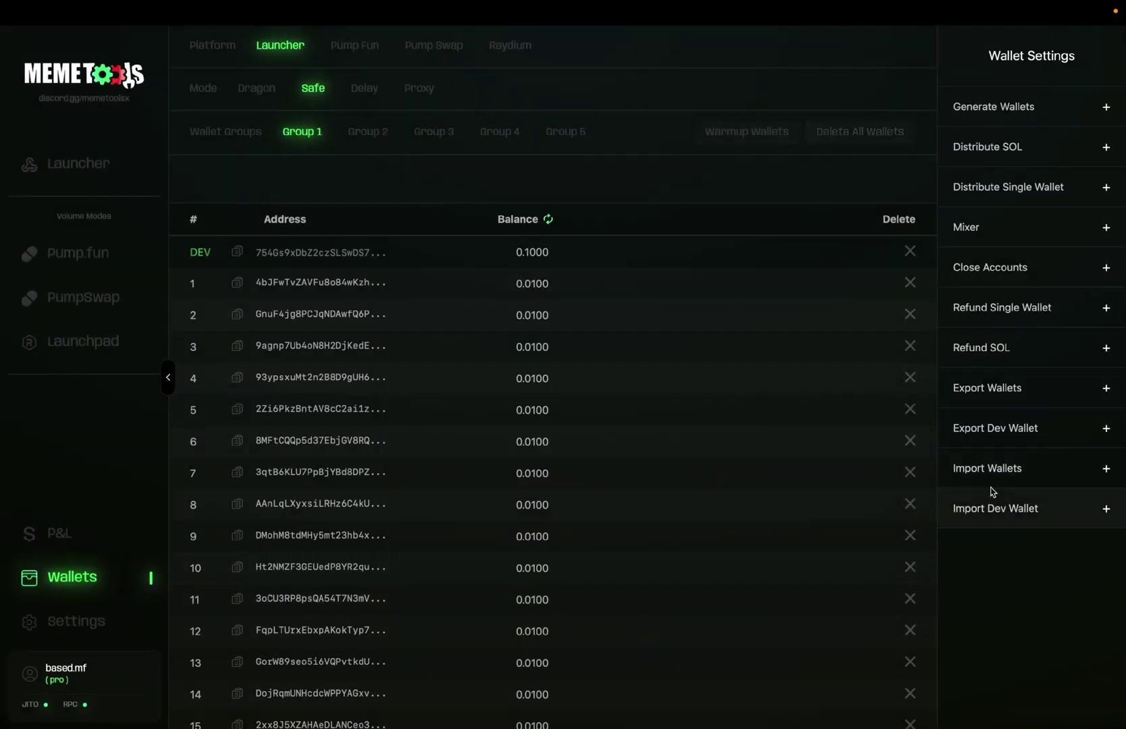
{"action": "left_click", "coordinate": [109, 168]}
{"action": "left_click", "coordinate": [354, 47]}
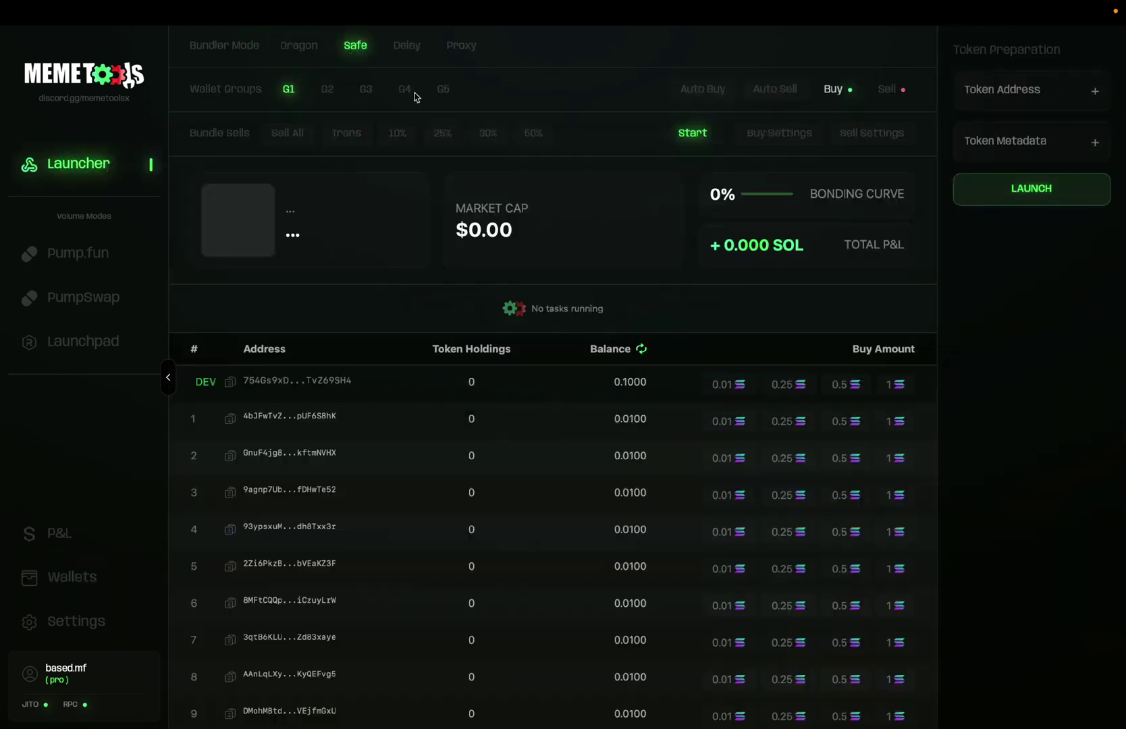
Refresh wallet balances and generate a new pump token address
{"action": "left_click", "coordinate": [641, 349]}
{"action": "scroll", "coordinate": [636, 447], "scroll_direction": "down", "scroll_amount": 1}
{"action": "scroll", "coordinate": [635, 447], "scroll_direction": "up", "scroll_amount": 2}
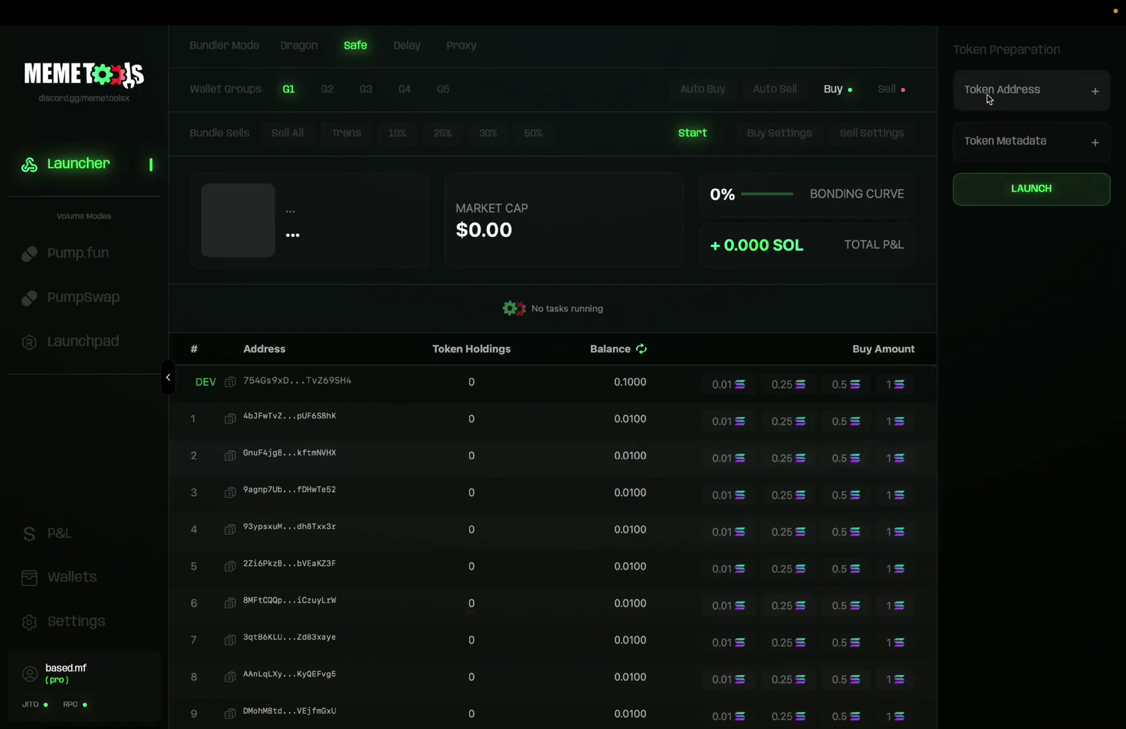
{"action": "left_click", "coordinate": [1068, 102]}
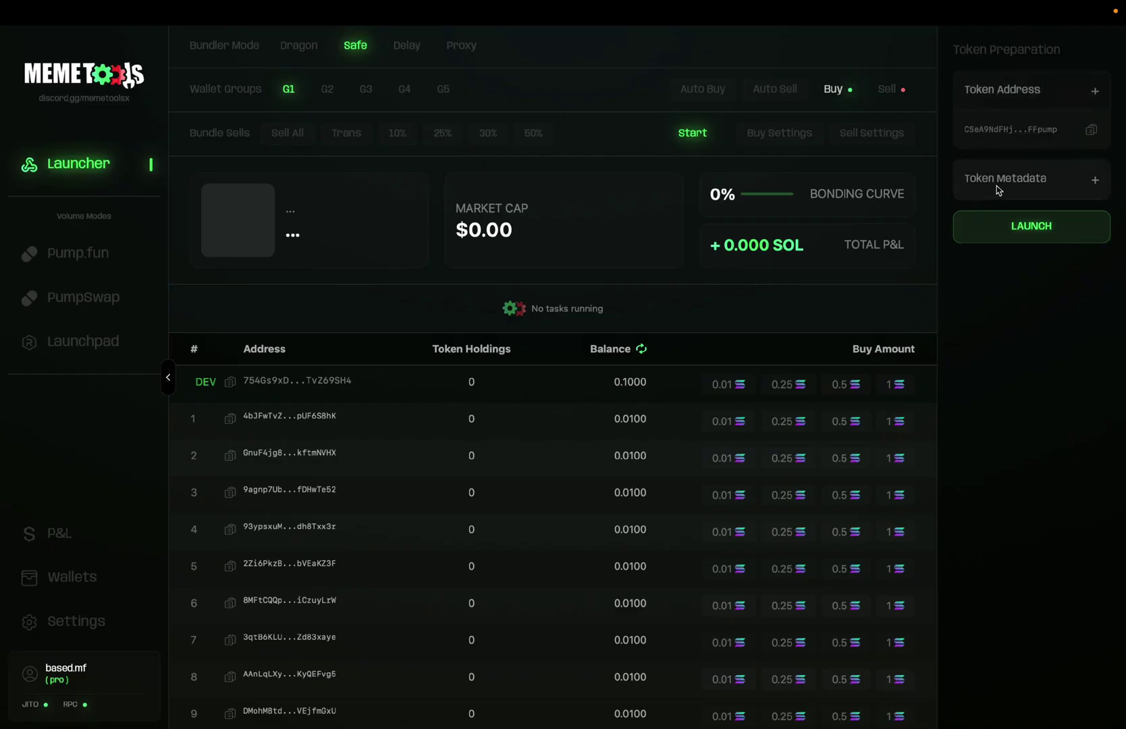
{"action": "left_click", "coordinate": [1026, 183]}
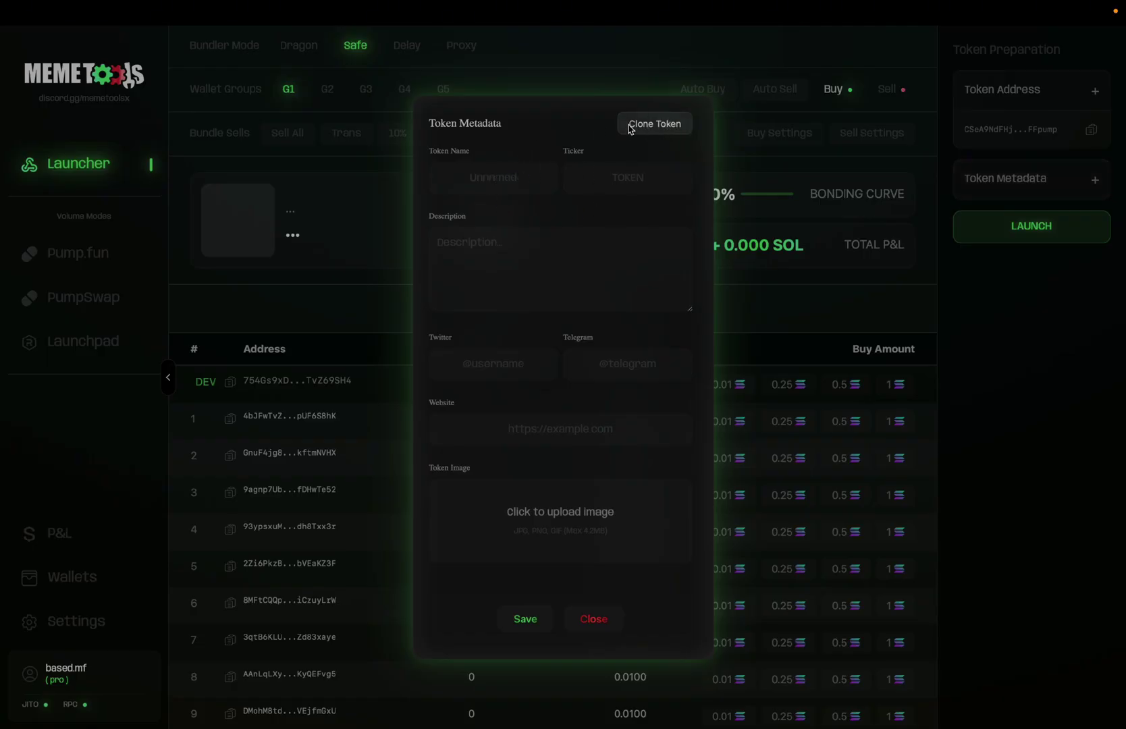
Clone token metadata (Memetools, MEME, website, image) and save it
{"action": "left_click", "coordinate": [663, 124]}
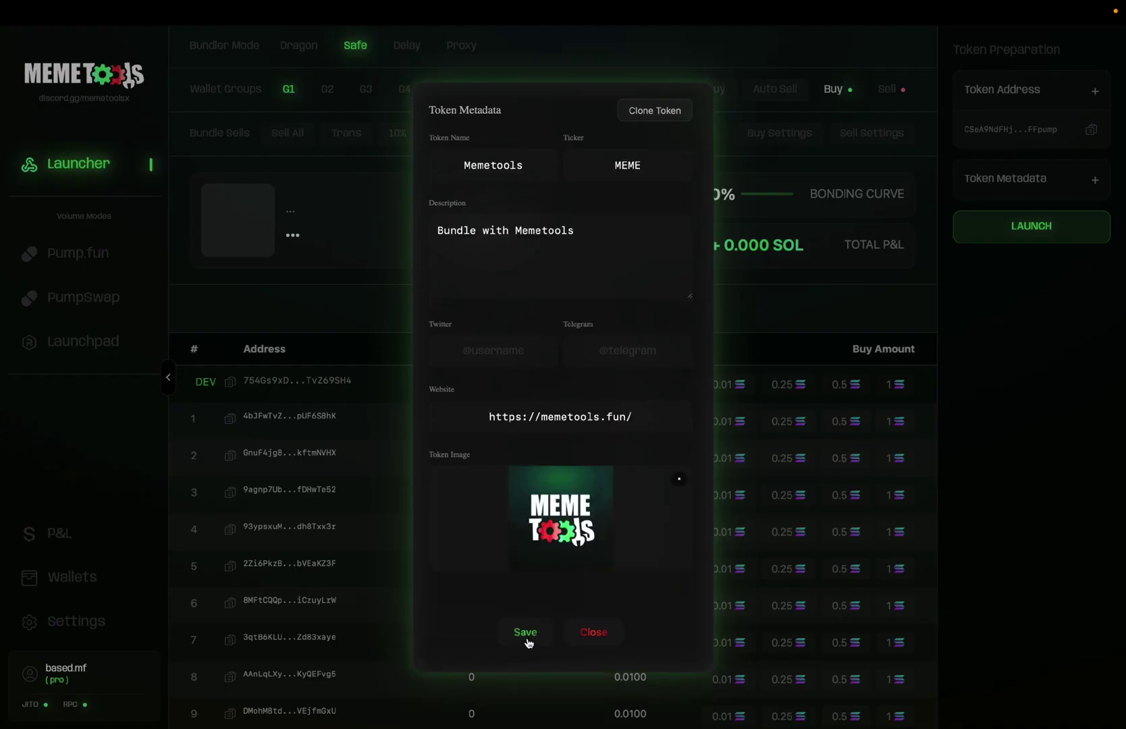
{"action": "left_click", "coordinate": [526, 633]}
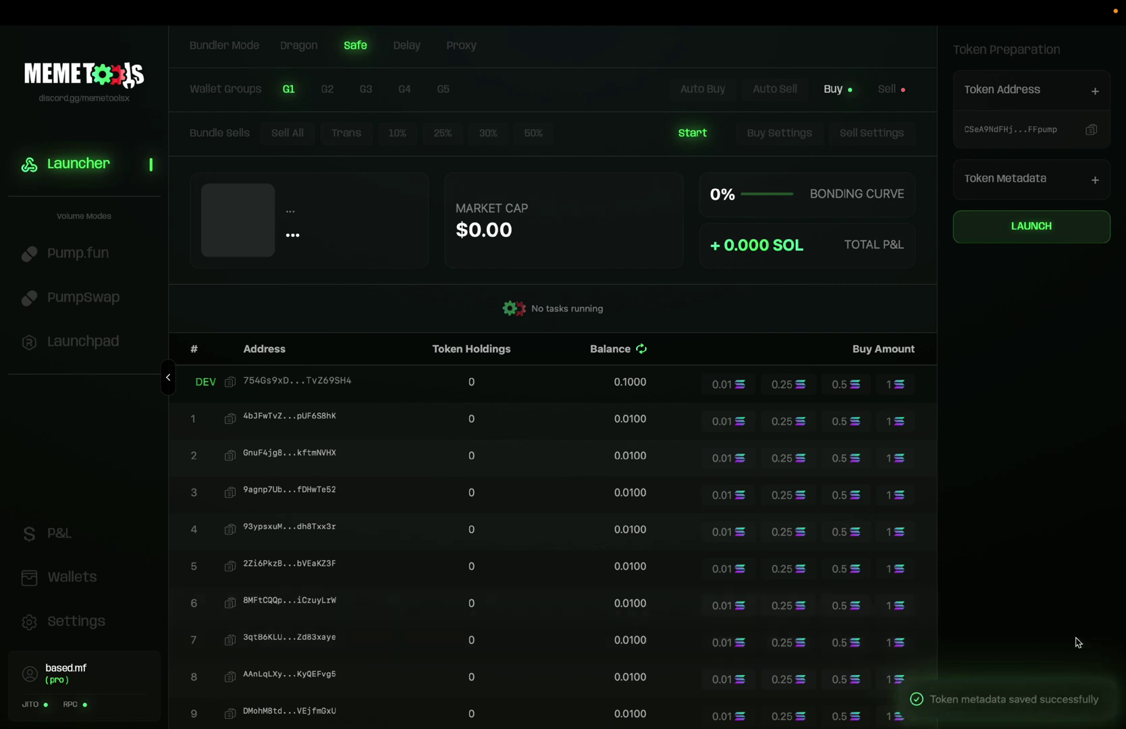
{"action": "left_click", "coordinate": [780, 135]}
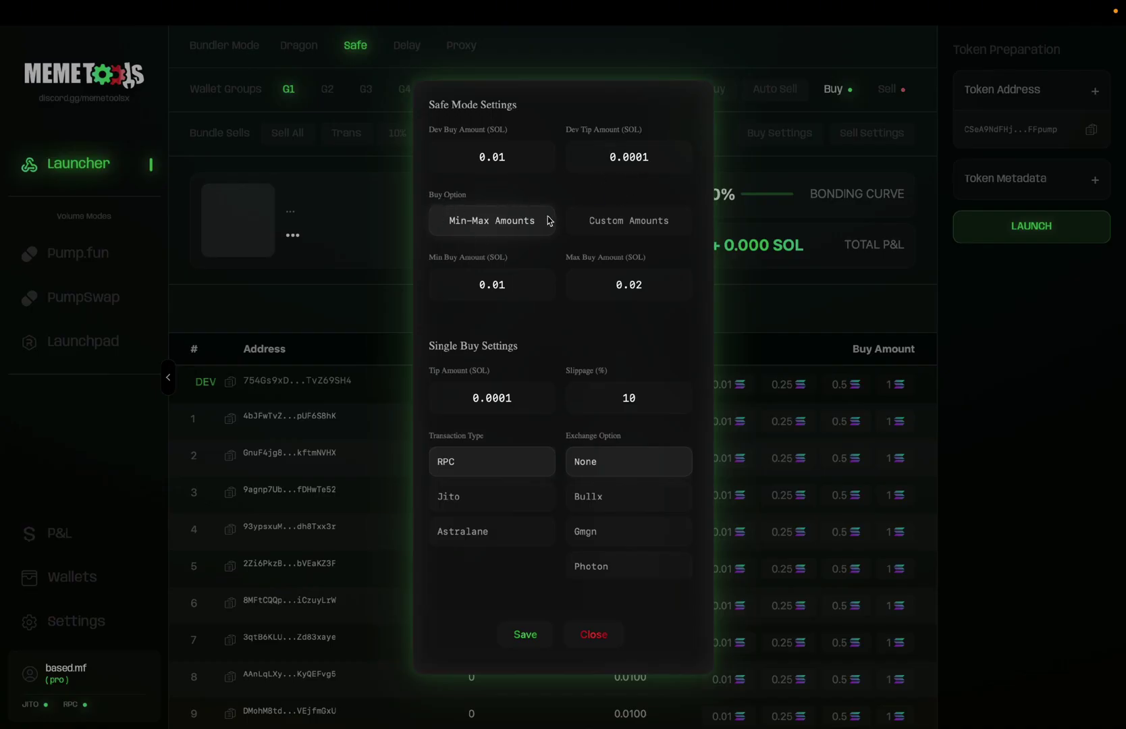
Try per-wallet custom buy amounts, return to min-max amounts, and edit the minimum buy
{"action": "left_click", "coordinate": [600, 230]}
{"action": "scroll", "coordinate": [576, 334], "scroll_direction": "down", "scroll_amount": 8}
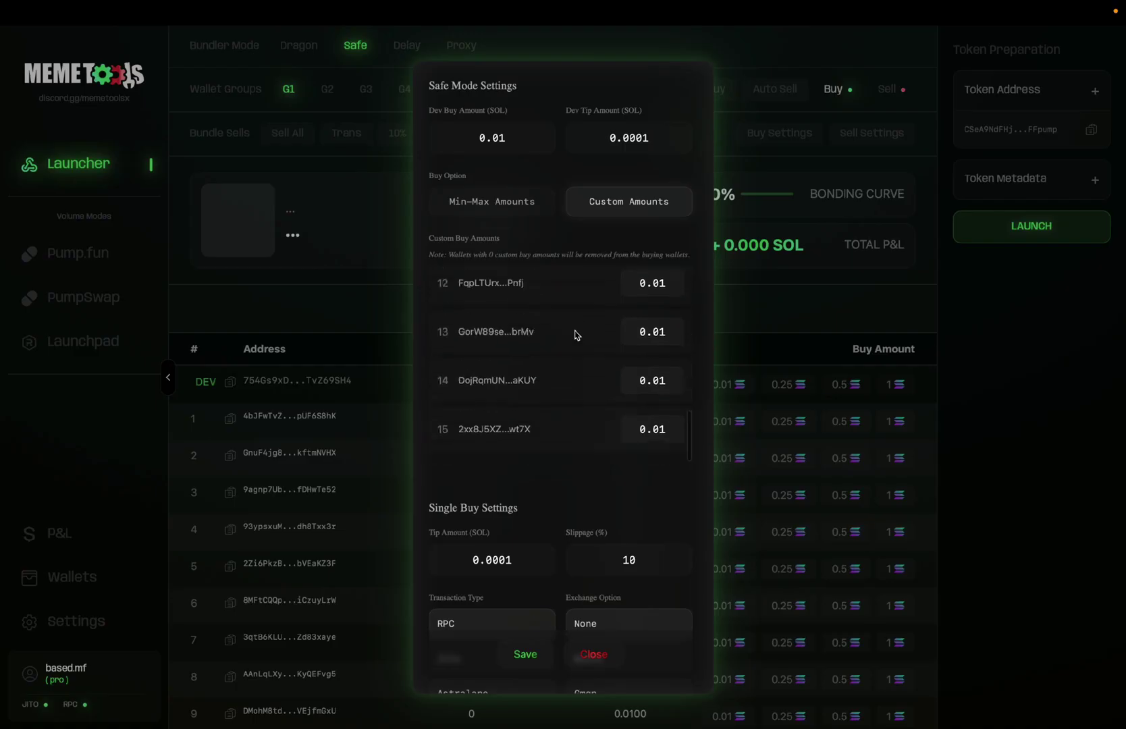
{"action": "scroll", "coordinate": [547, 386], "scroll_direction": "up", "scroll_amount": 8}
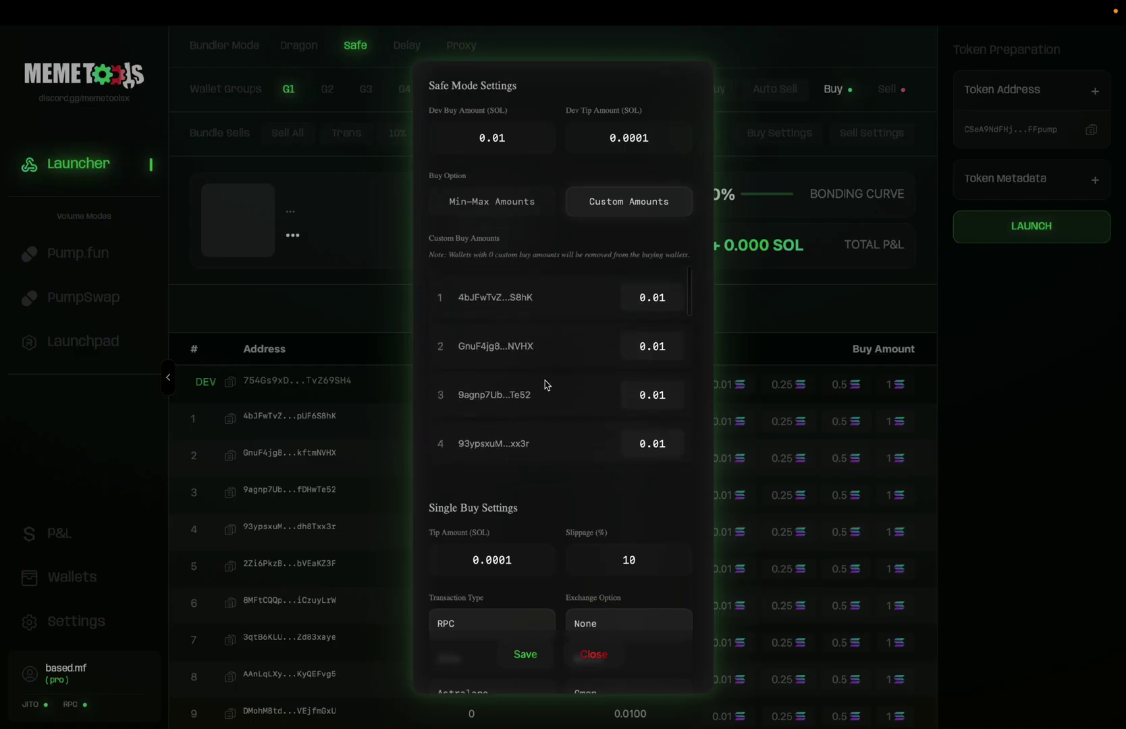
{"action": "left_click", "coordinate": [507, 203]}
{"action": "left_click", "coordinate": [526, 287]}
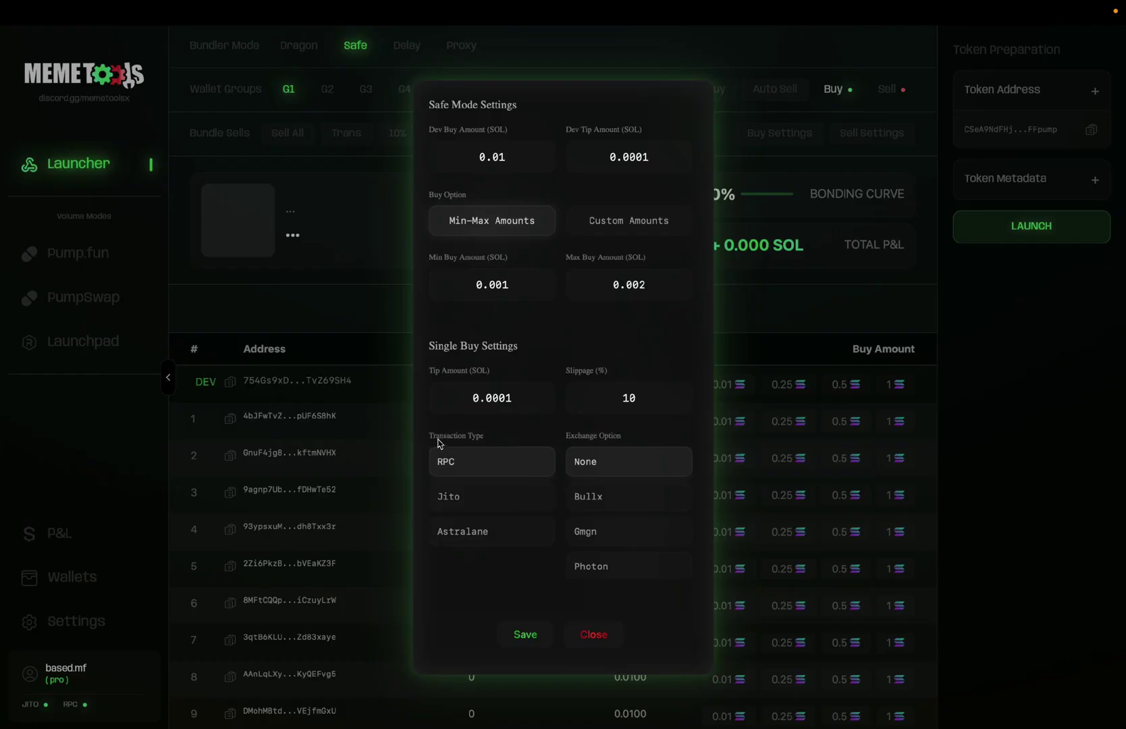
Set buy transaction type to Astralane and exchange option to Photon, and save
{"action": "left_click", "coordinate": [495, 536]}
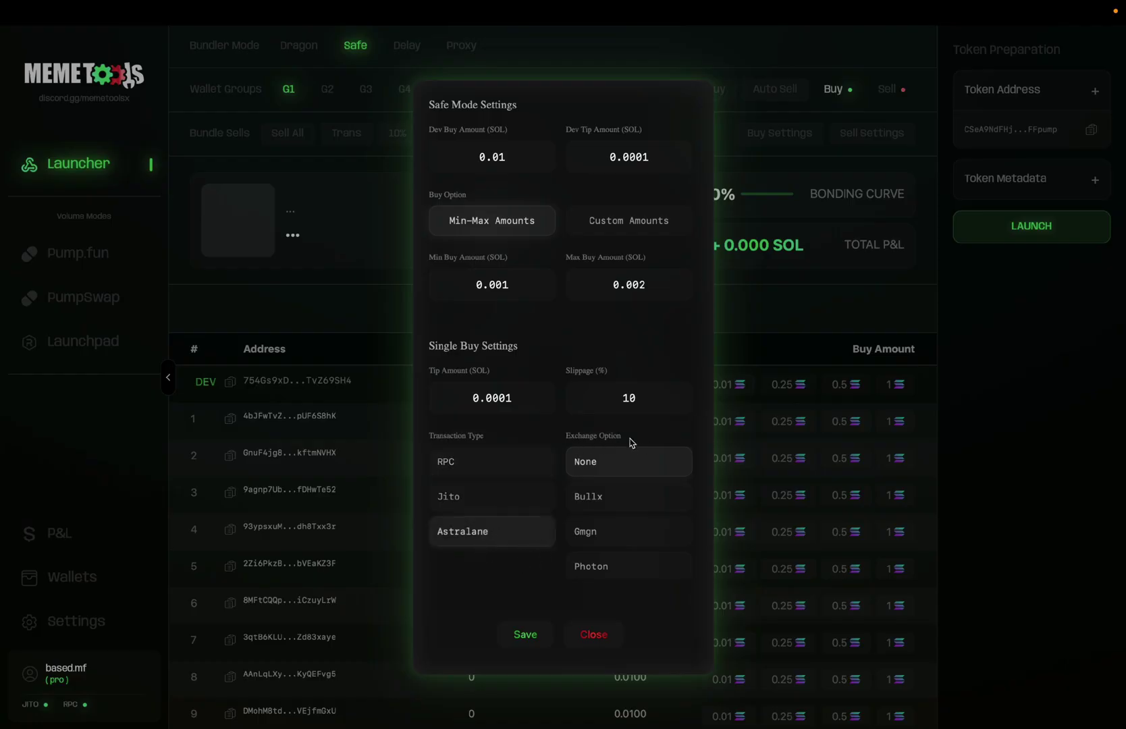
{"action": "scroll", "coordinate": [594, 528], "scroll_direction": "down", "scroll_amount": 1}
{"action": "scroll", "coordinate": [594, 528], "scroll_direction": "up", "scroll_amount": 1}
{"action": "scroll", "coordinate": [614, 511], "scroll_direction": "down", "scroll_amount": 1}
{"action": "left_click", "coordinate": [594, 531]}
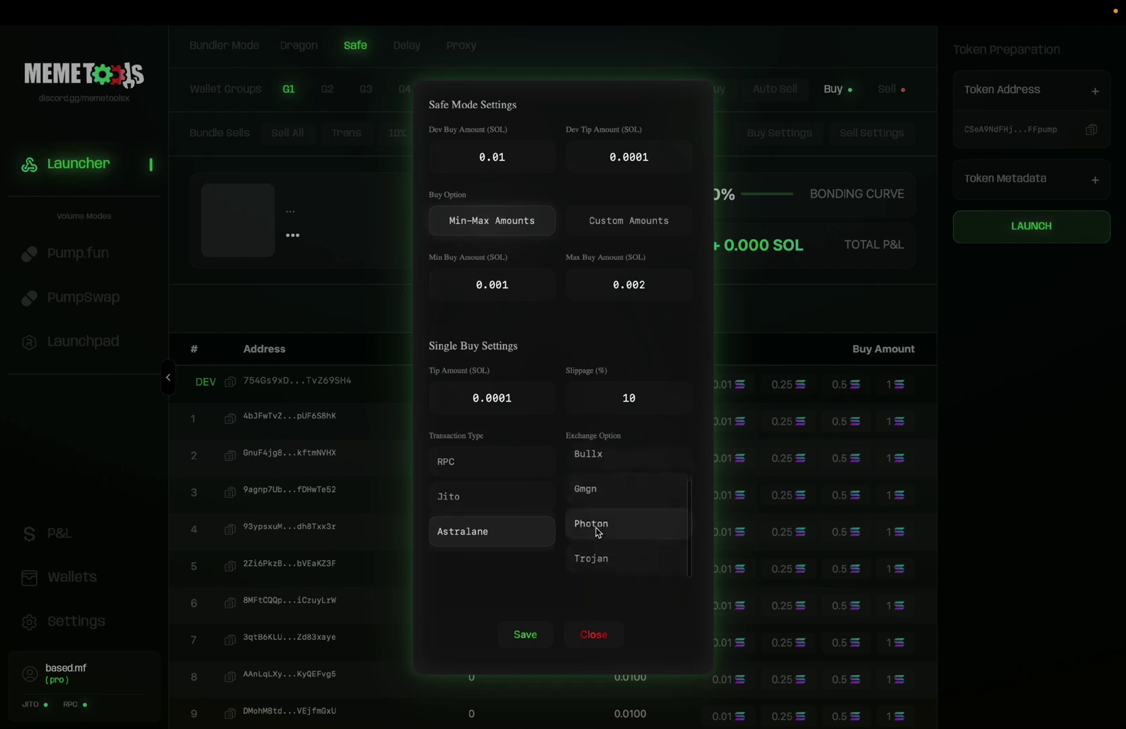
{"action": "left_click", "coordinate": [523, 638]}
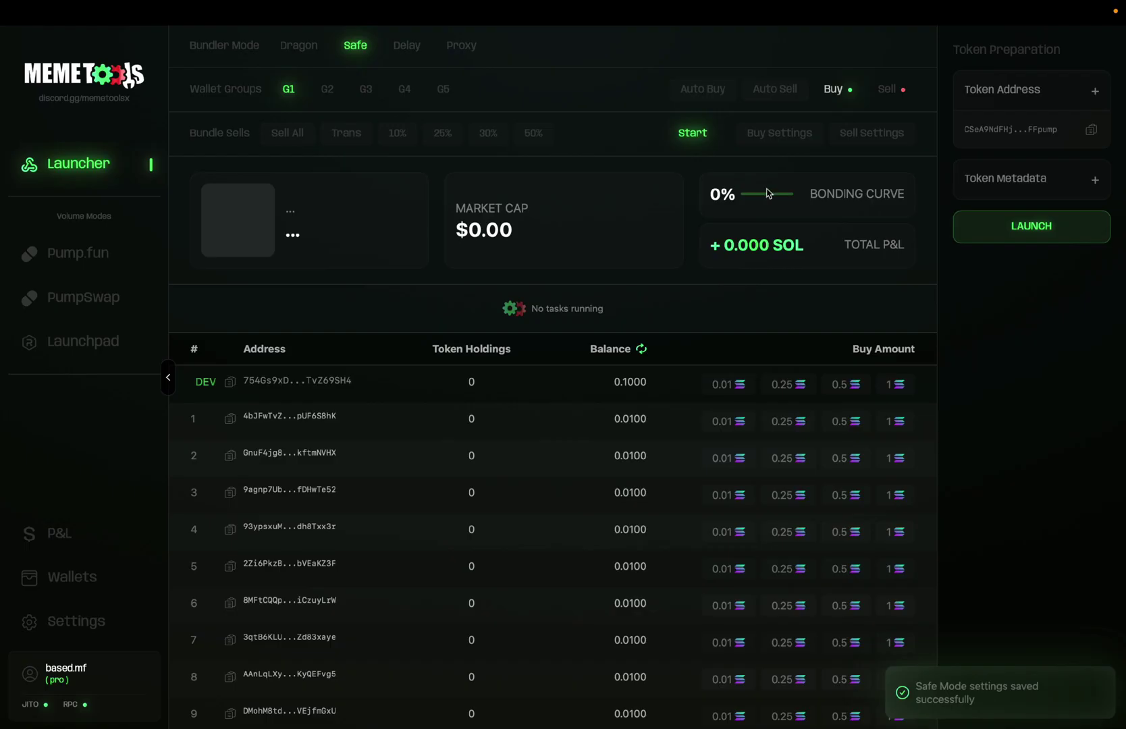
{"action": "left_click", "coordinate": [851, 135]}
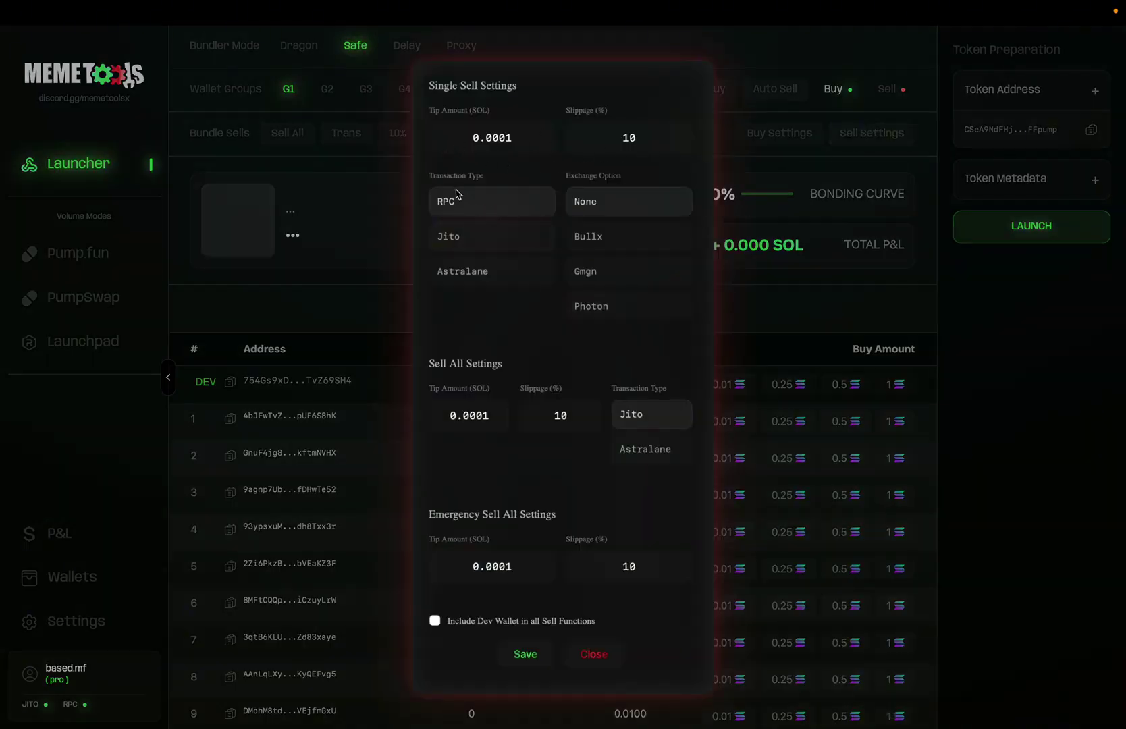
Save sell settings (Astralane, Photon, Astralane Sell All, dev wallet included) and launch MEME
{"action": "left_click", "coordinate": [479, 273]}
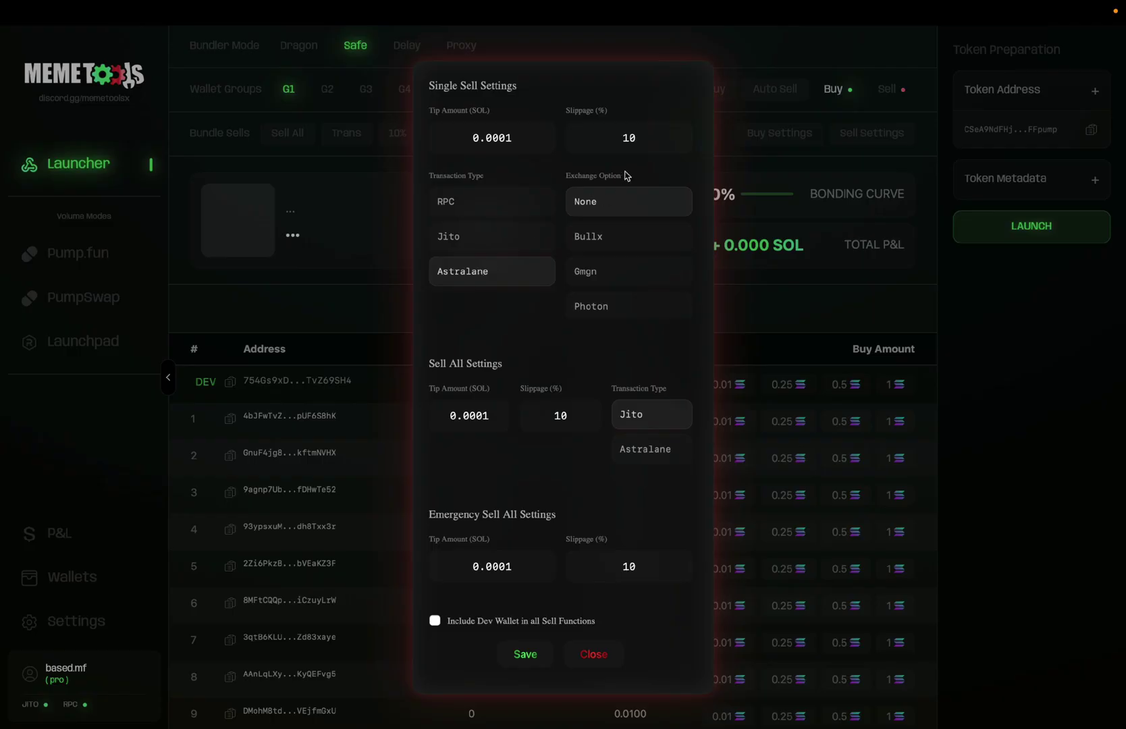
{"action": "scroll", "coordinate": [613, 290], "scroll_direction": "down", "scroll_amount": 1}
{"action": "left_click", "coordinate": [598, 283]}
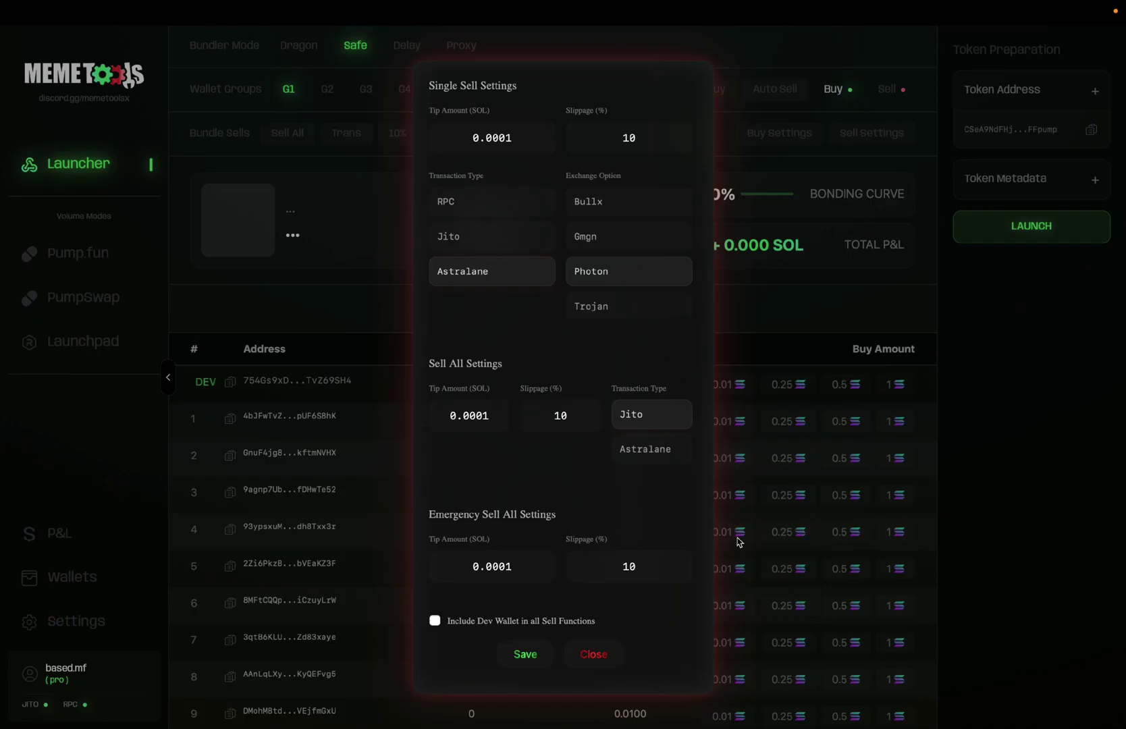
{"action": "left_click", "coordinate": [641, 457]}
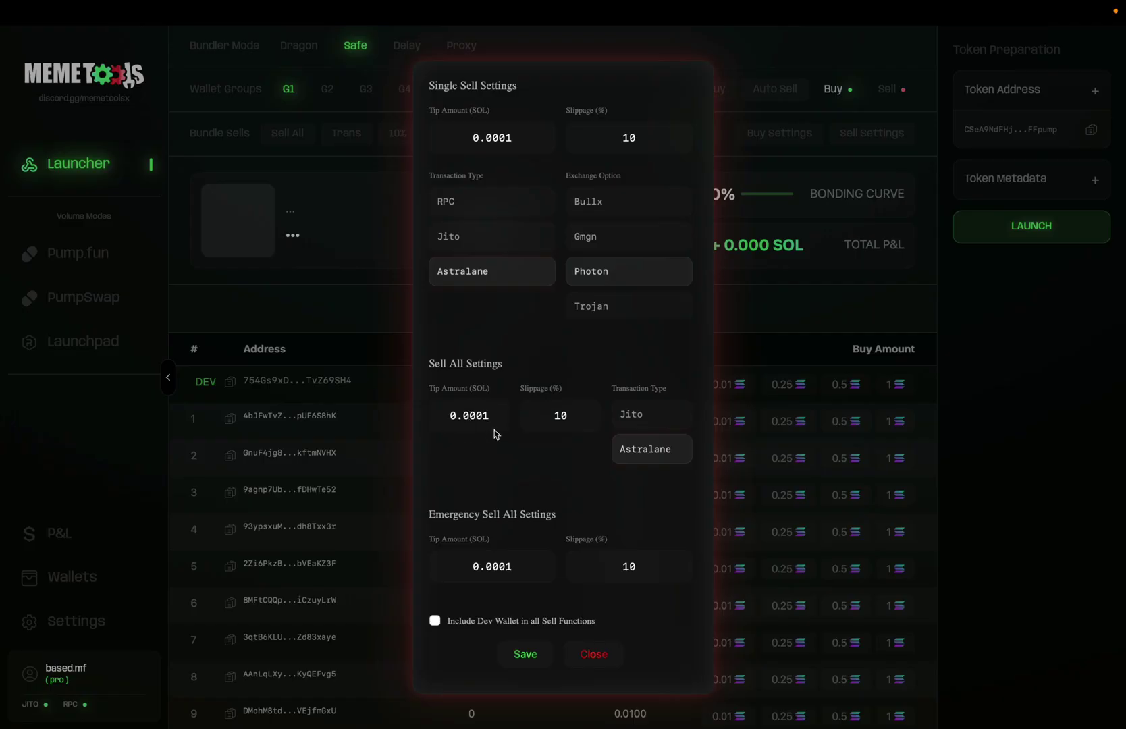
{"action": "scroll", "coordinate": [547, 543], "scroll_direction": "down", "scroll_amount": 1}
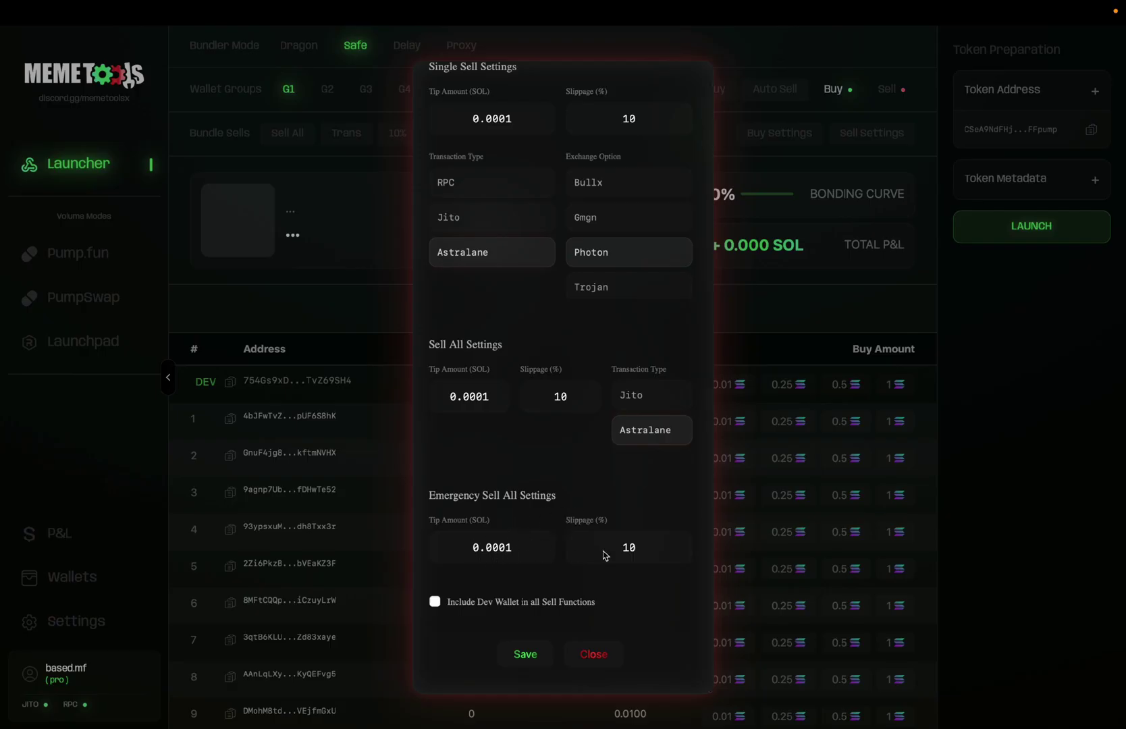
{"action": "left_click", "coordinate": [437, 601]}
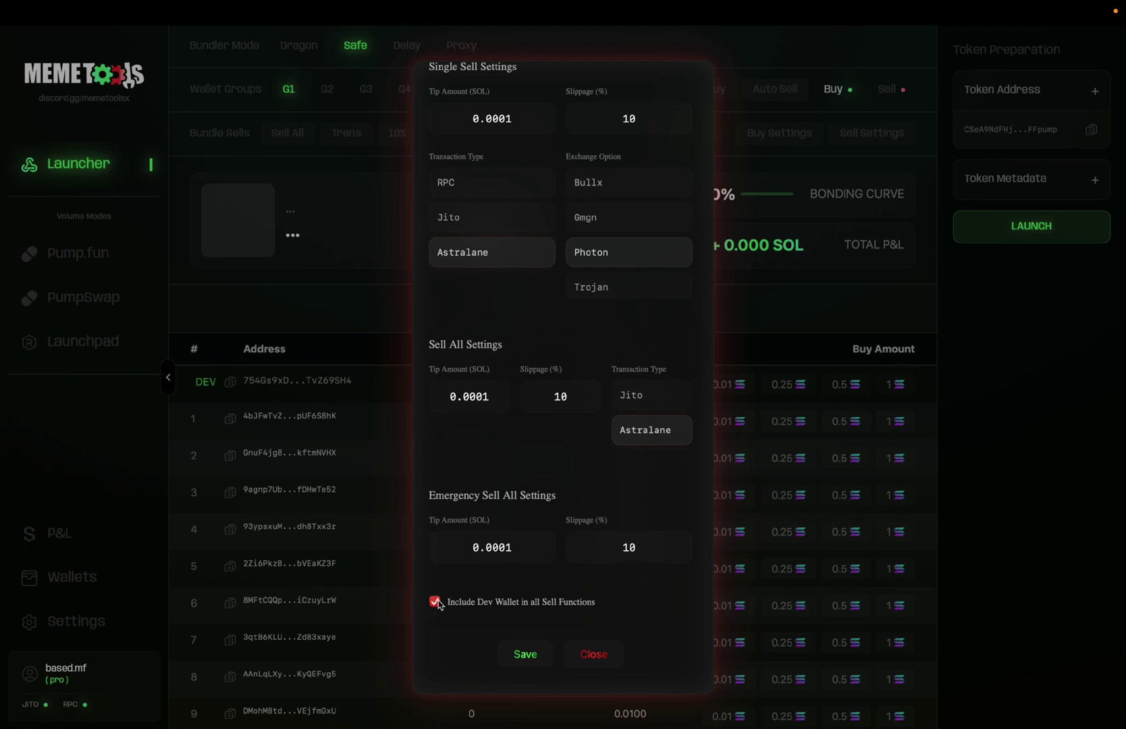
{"action": "left_click", "coordinate": [523, 655]}
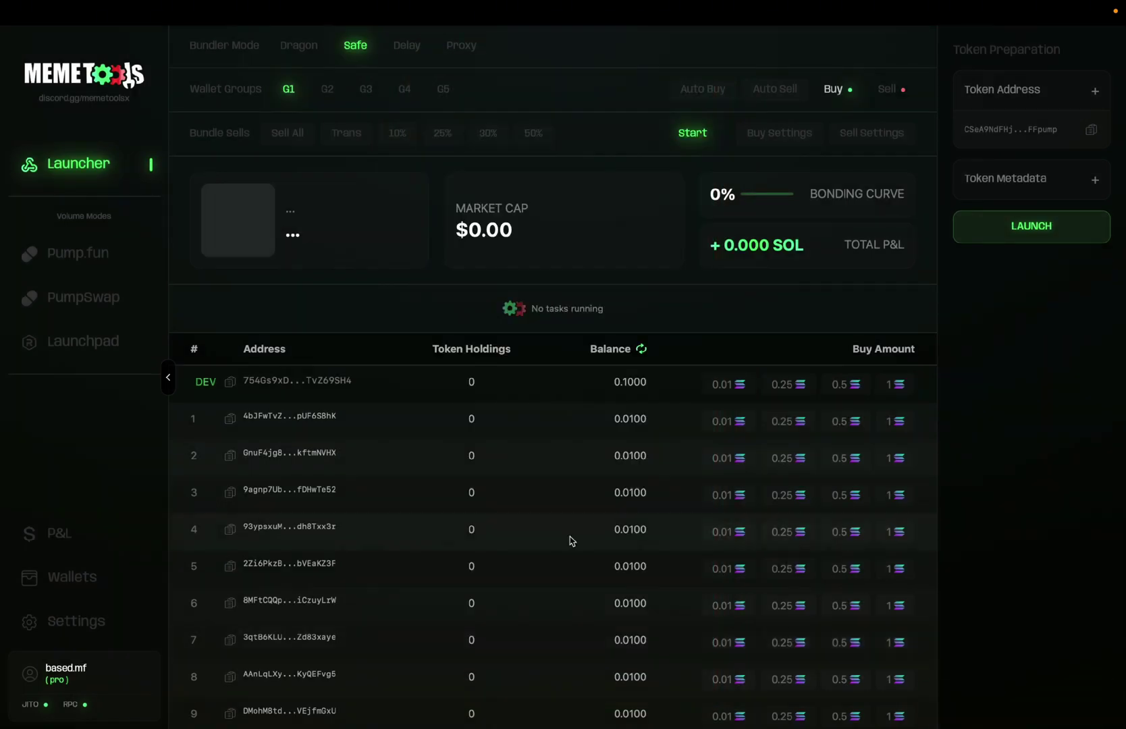
{"action": "left_click", "coordinate": [1029, 237]}
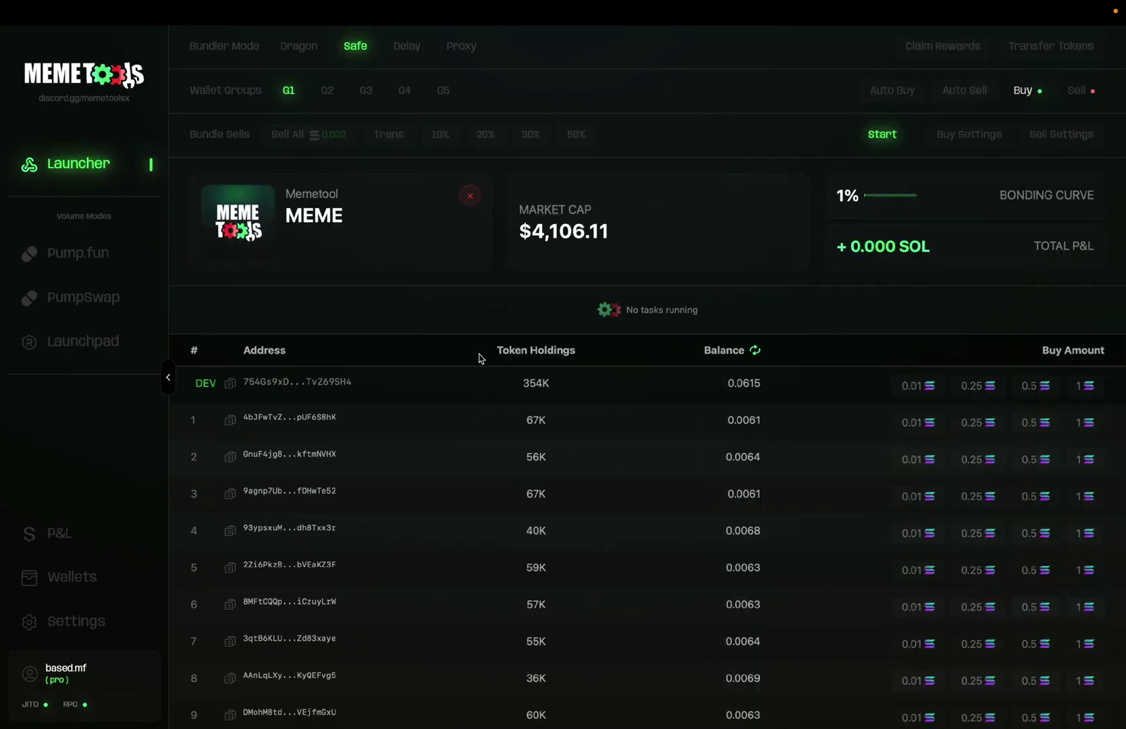
Check that every bundled wallet holds MEME, then copy the MEME token's mint address
{"action": "scroll", "coordinate": [537, 420], "scroll_direction": "down", "scroll_amount": 5}
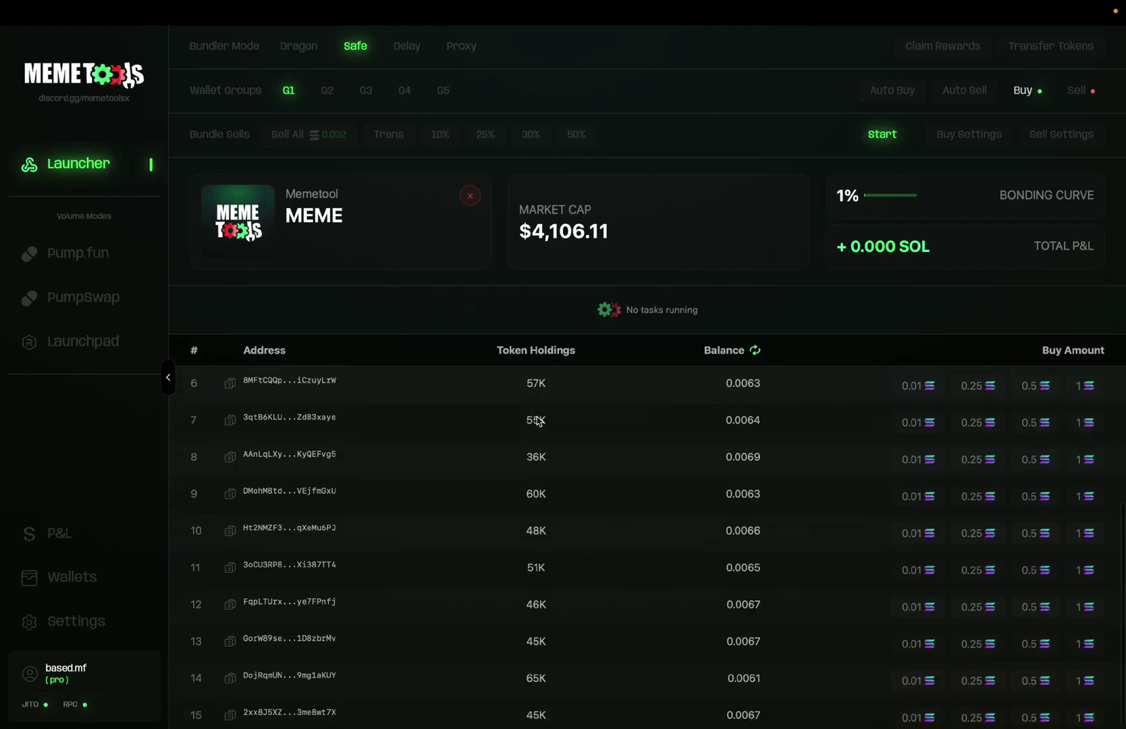
{"action": "scroll", "coordinate": [571, 565], "scroll_direction": "up", "scroll_amount": 1}
{"action": "scroll", "coordinate": [671, 417], "scroll_direction": "up", "scroll_amount": 5}
{"action": "scroll", "coordinate": [796, 460], "scroll_direction": "down", "scroll_amount": 6}
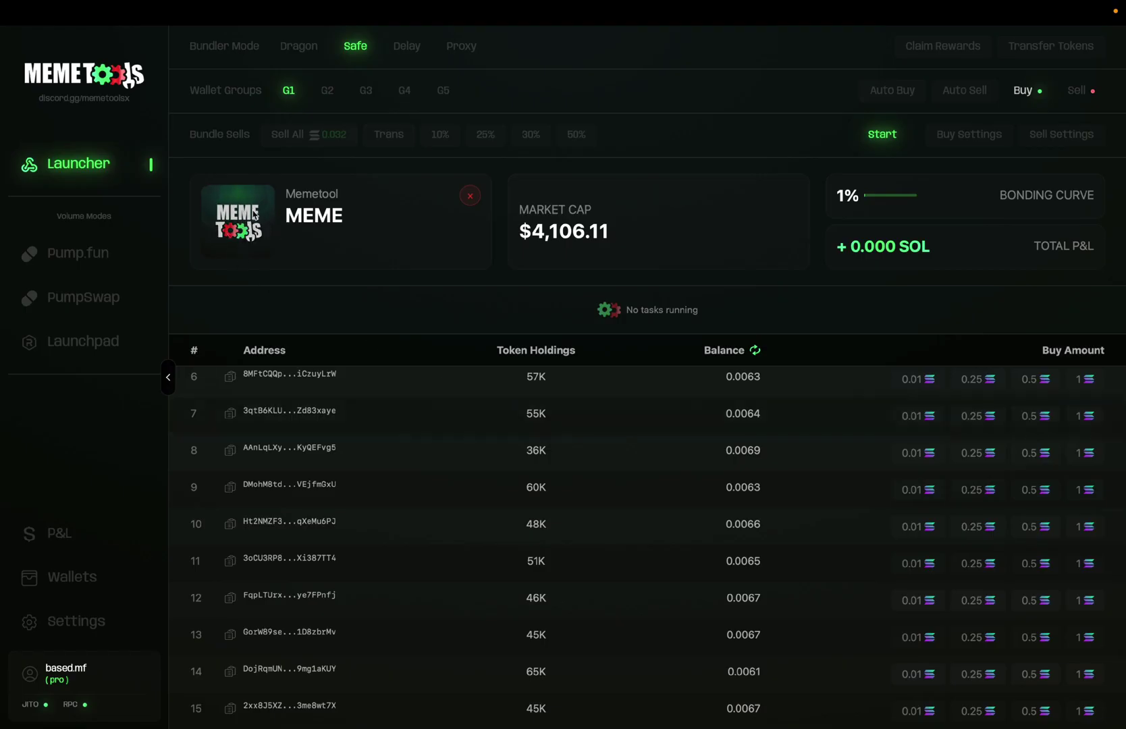
{"action": "left_click", "coordinate": [235, 228]}
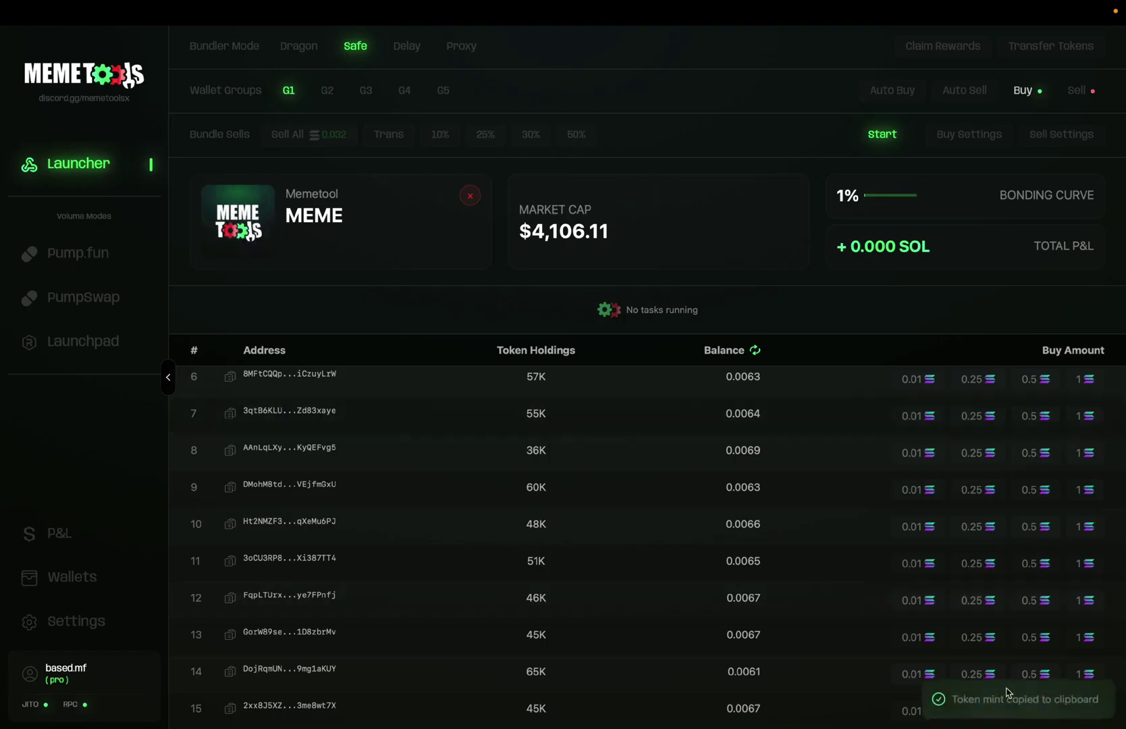
{"action": "left_click", "coordinate": [71, 260]}
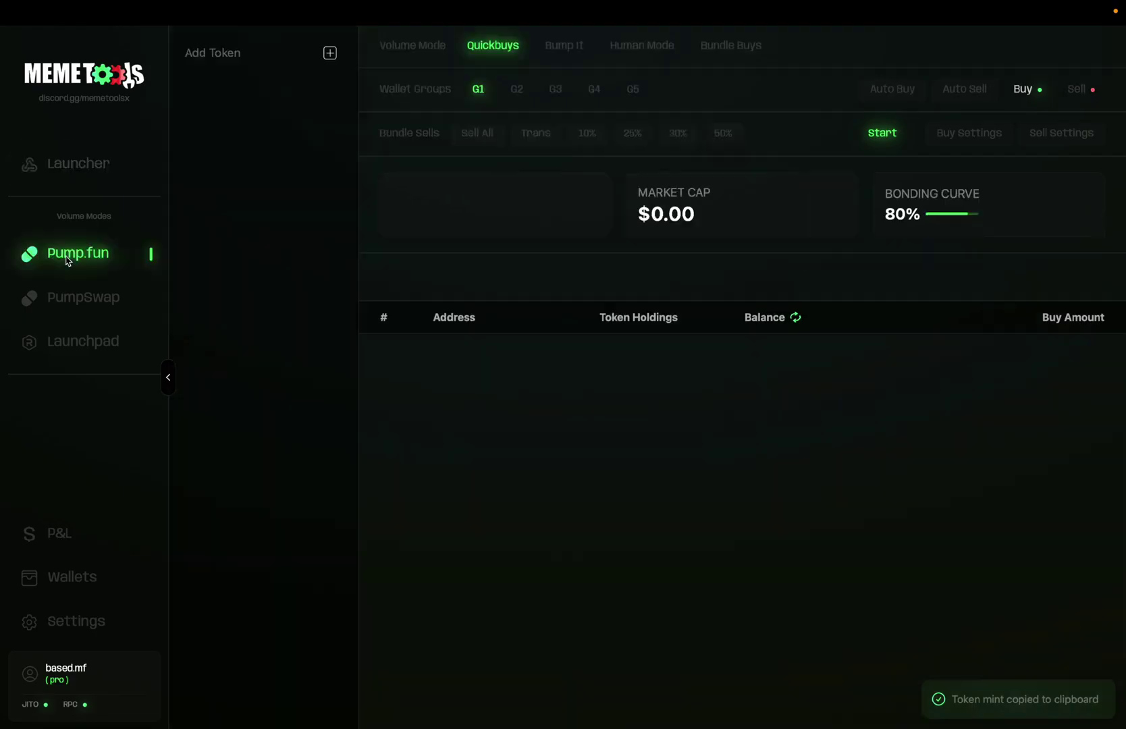
Paste the MEME mint address into Pump.fun's Add Token field, add it, and return to Launcher
{"action": "left_click", "coordinate": [330, 54]}
{"action": "left_click", "coordinate": [255, 100]}
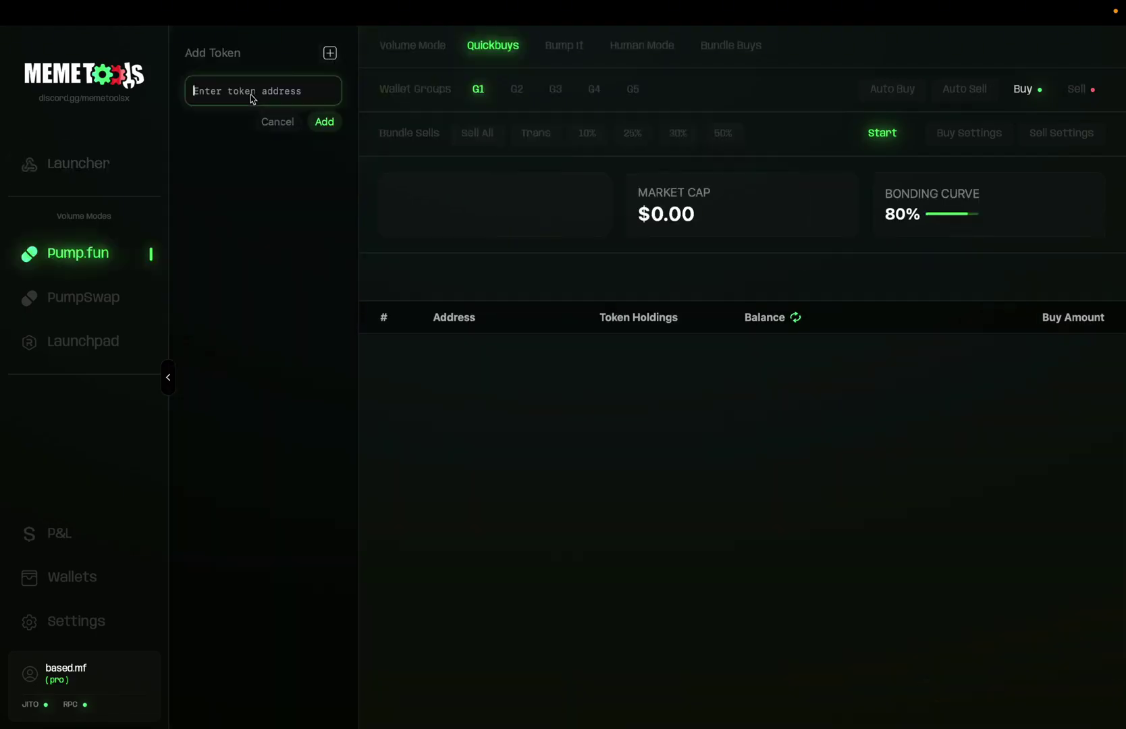
{"action": "key", "text": "ctrl+v"}
{"action": "left_click", "coordinate": [324, 123]}
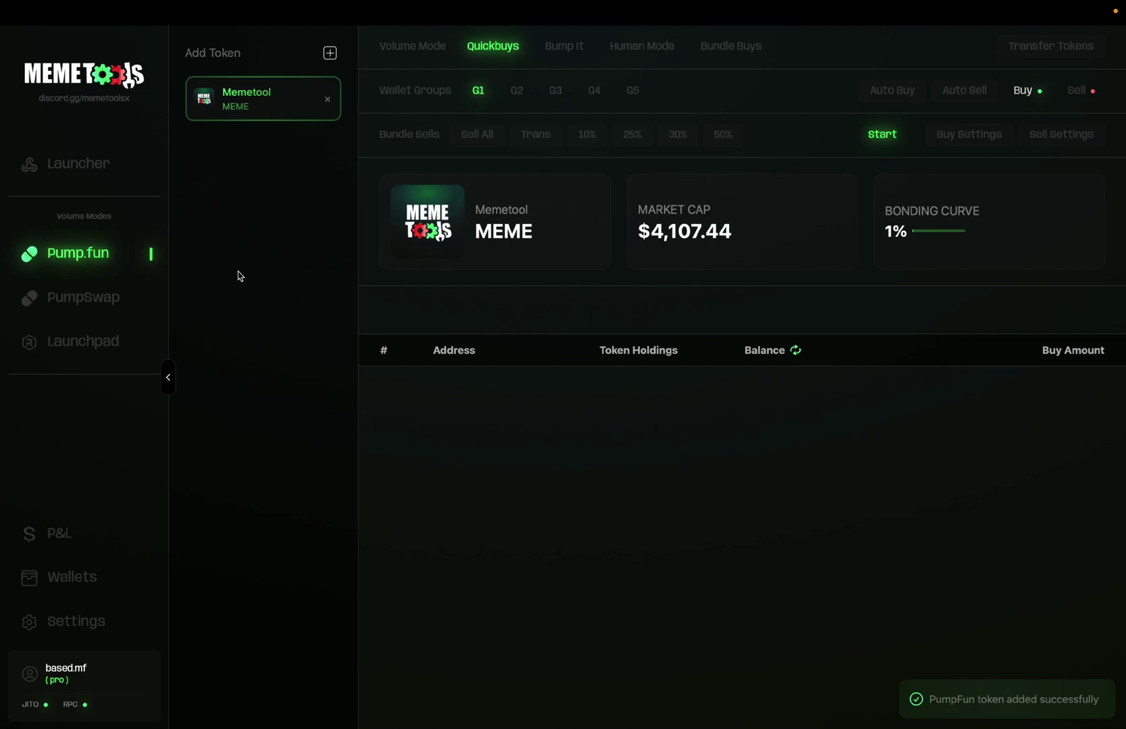
{"action": "left_click", "coordinate": [73, 168]}
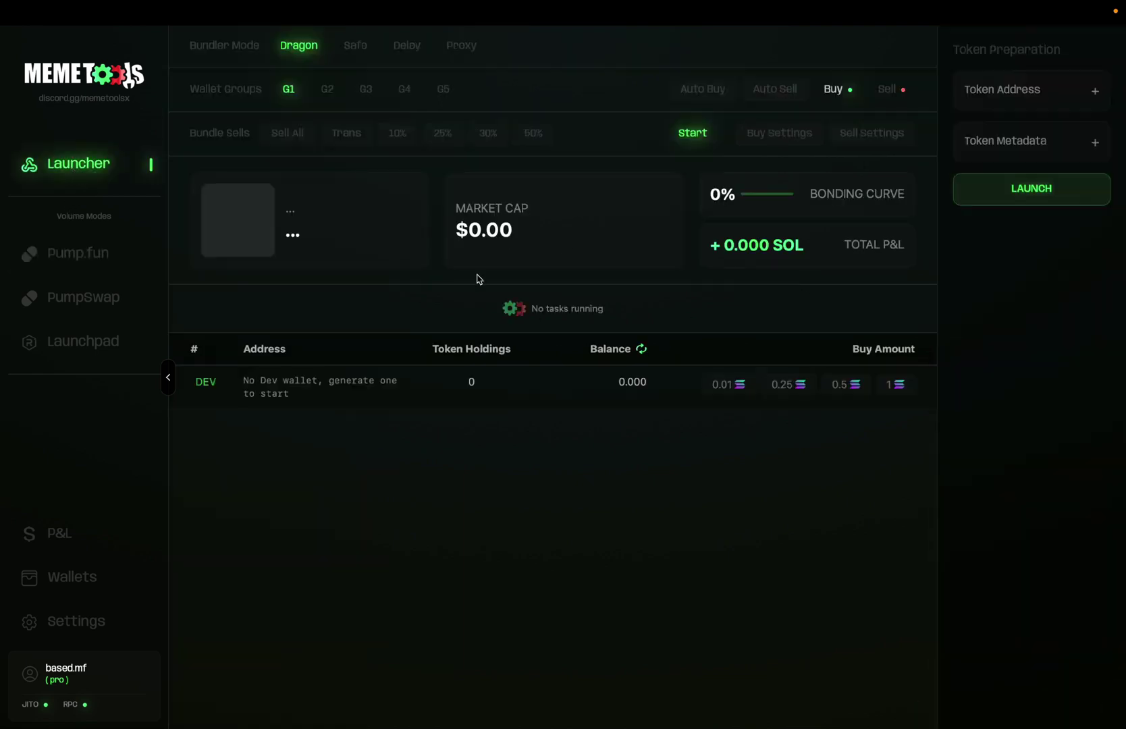
Show the Safe mode wallets and toggle the wallet table to Sell and back to Buy
{"action": "left_click", "coordinate": [355, 46]}
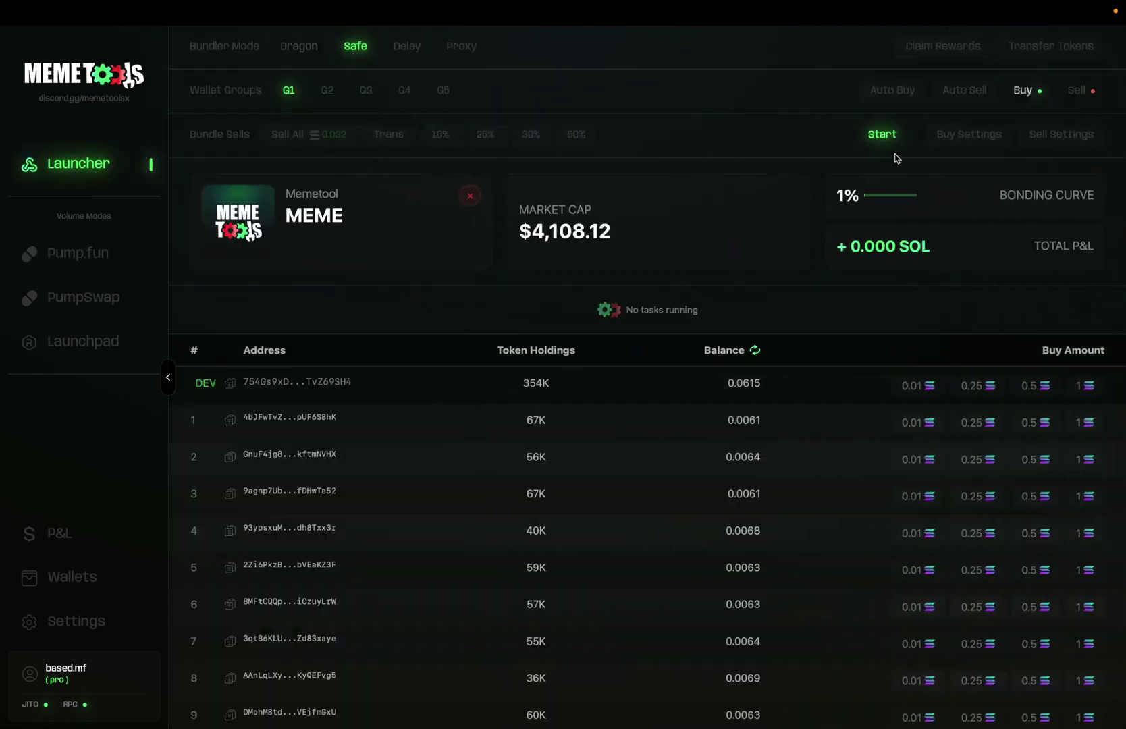
{"action": "left_click", "coordinate": [1077, 90]}
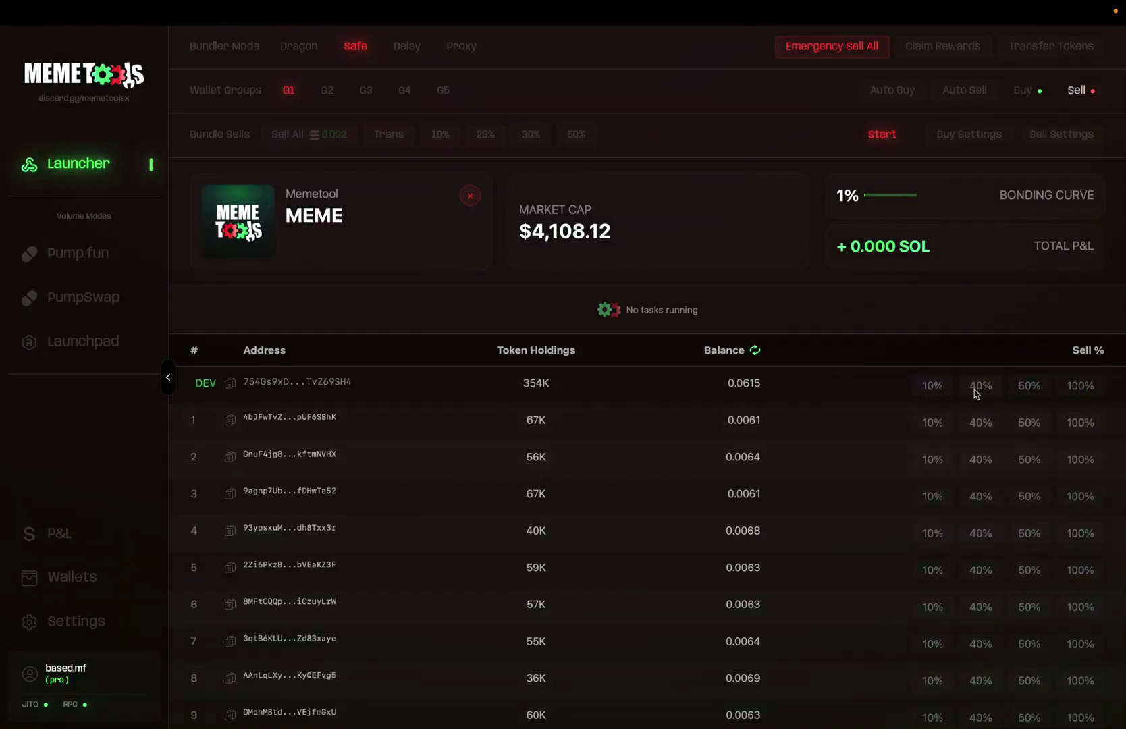
{"action": "left_click", "coordinate": [1024, 90]}
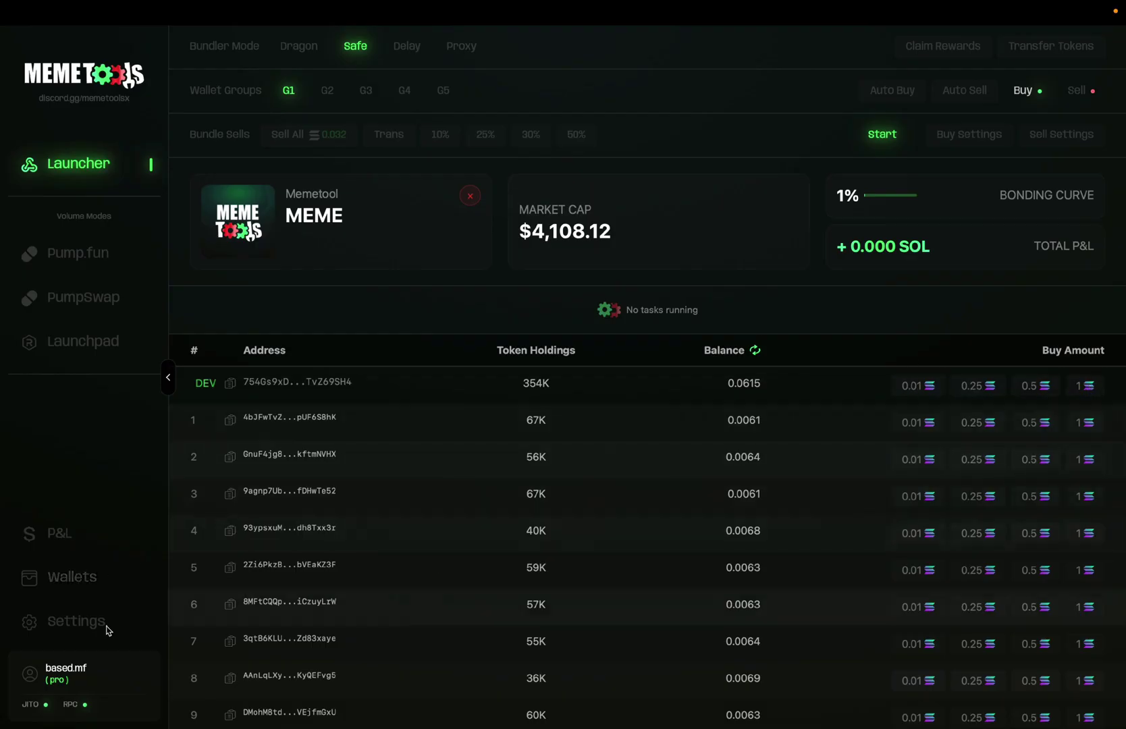
Set the first custom buy preset to 0.001 SOL in Settings, then return to Launcher Safe mode
{"action": "left_click", "coordinate": [59, 624]}
{"action": "left_click", "coordinate": [329, 607]}
{"action": "key", "text": "BackSpace"}
{"action": "key", "text": "BackSpace"}
{"action": "key", "text": "BackSpace"}
{"action": "type", "text": "0.001"}
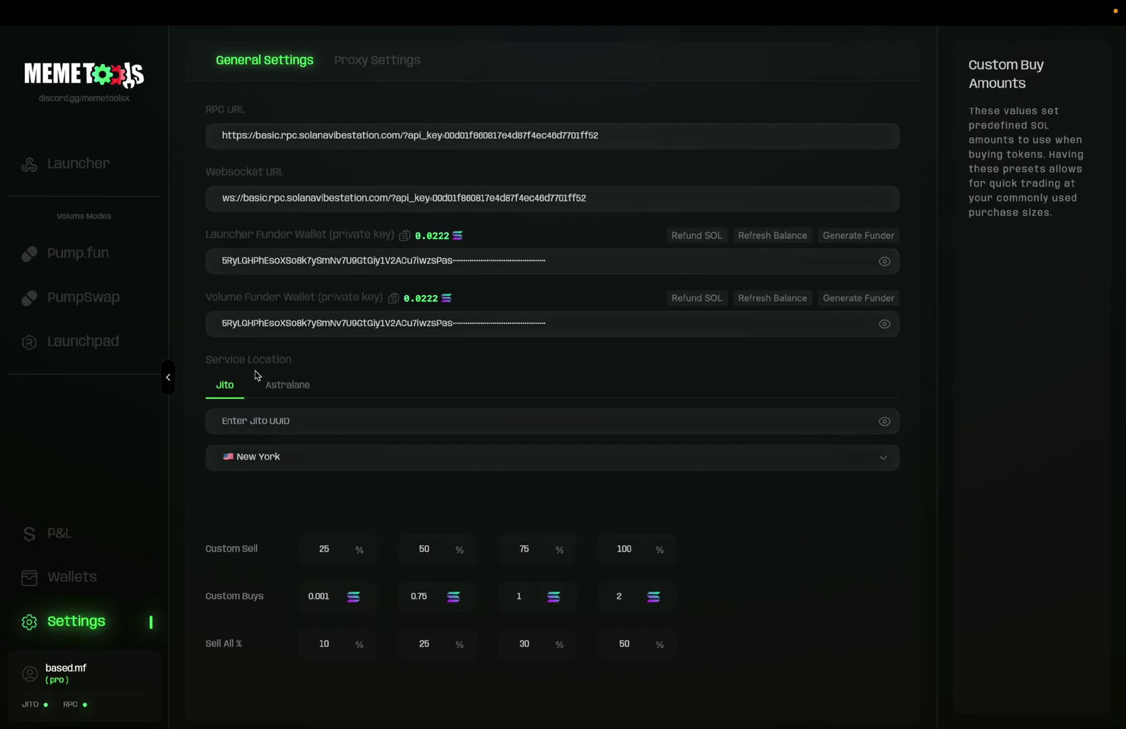
{"action": "left_click", "coordinate": [95, 176]}
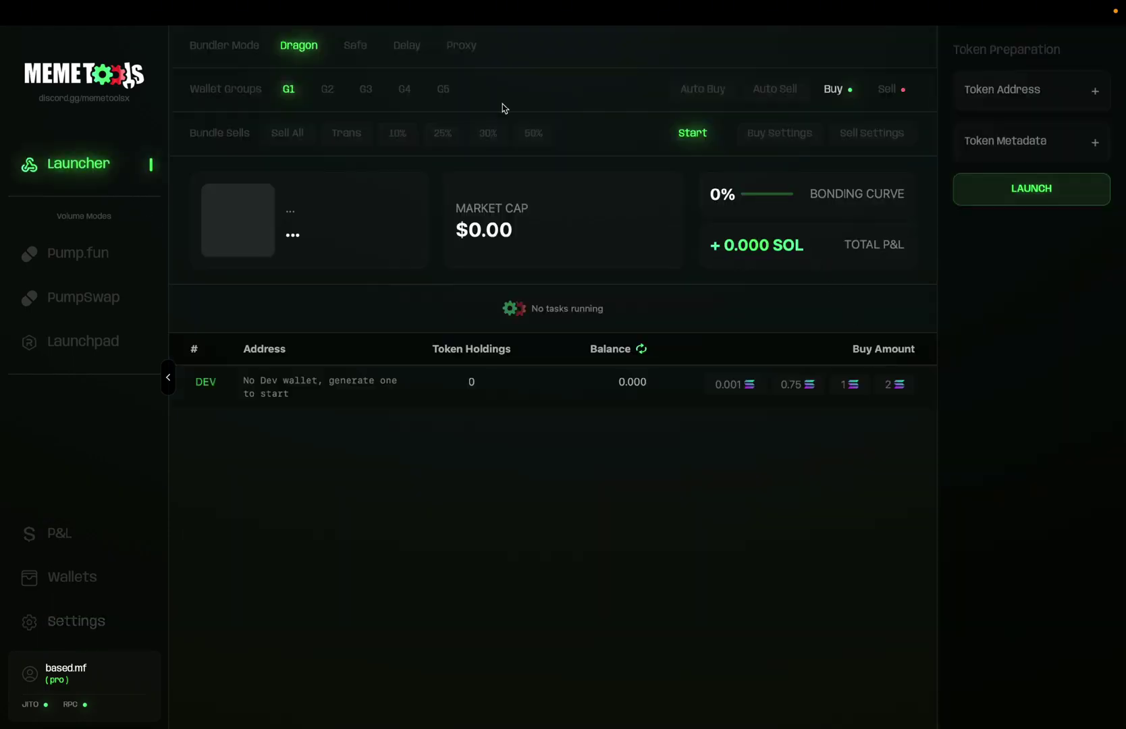
{"action": "left_click", "coordinate": [355, 45]}
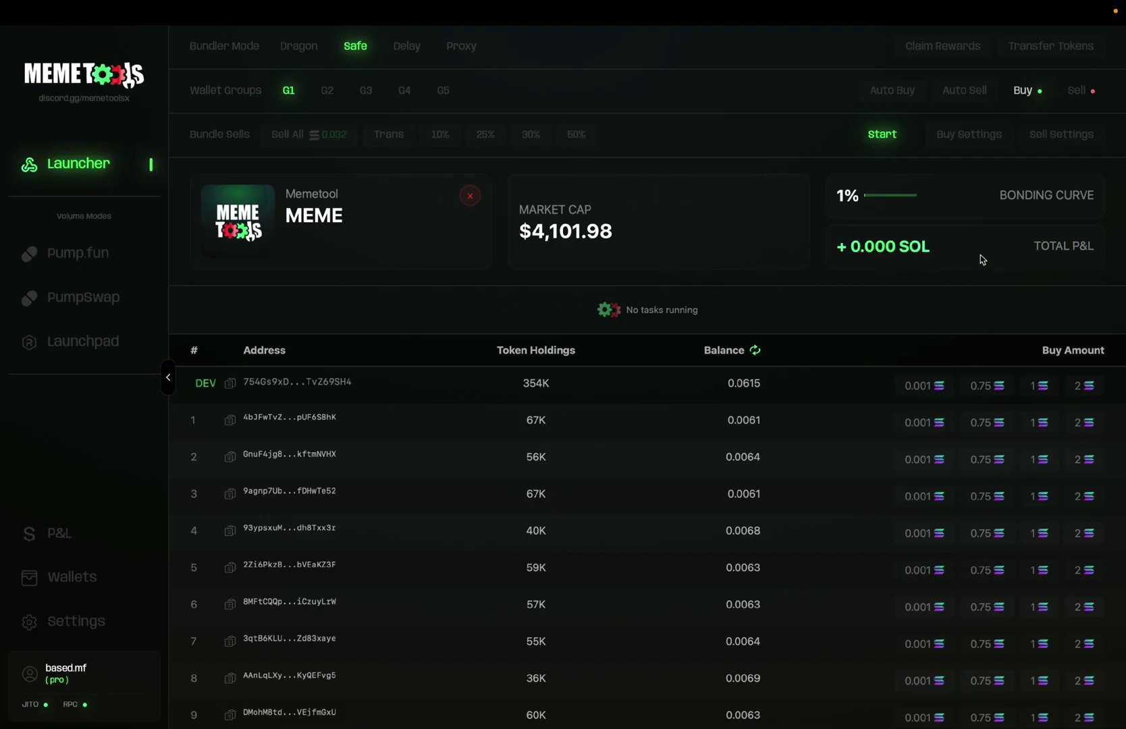
{"action": "left_click", "coordinate": [61, 540]}
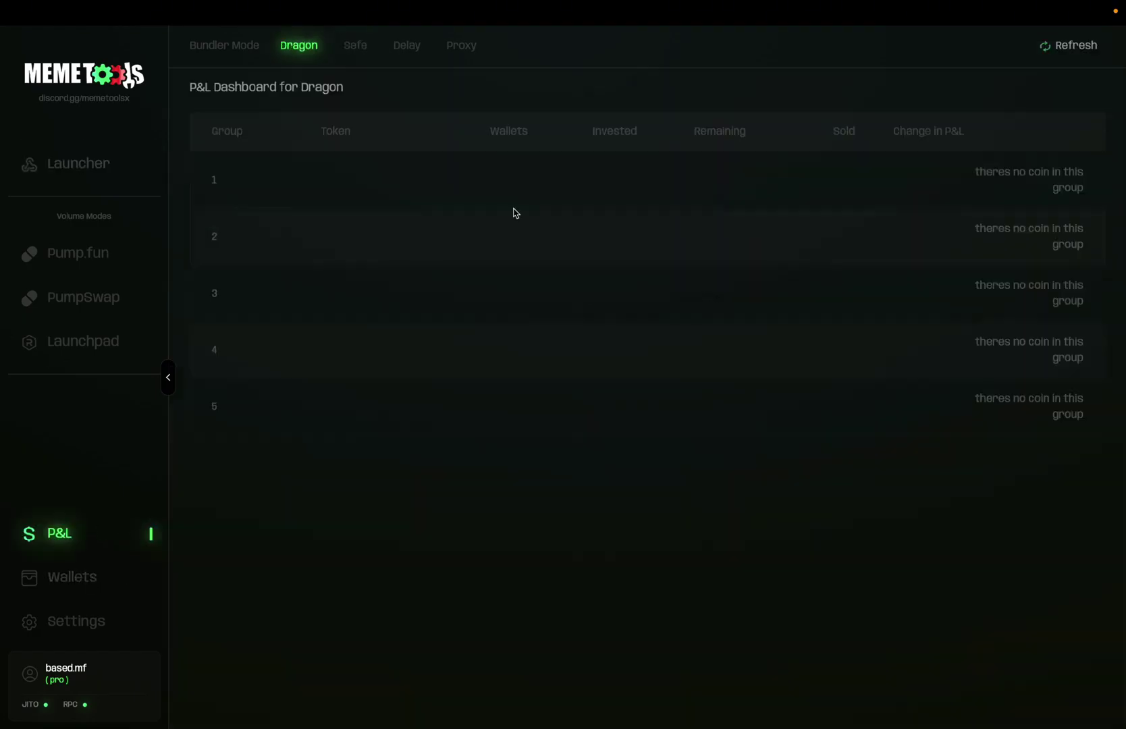
{"action": "left_click", "coordinate": [349, 58]}
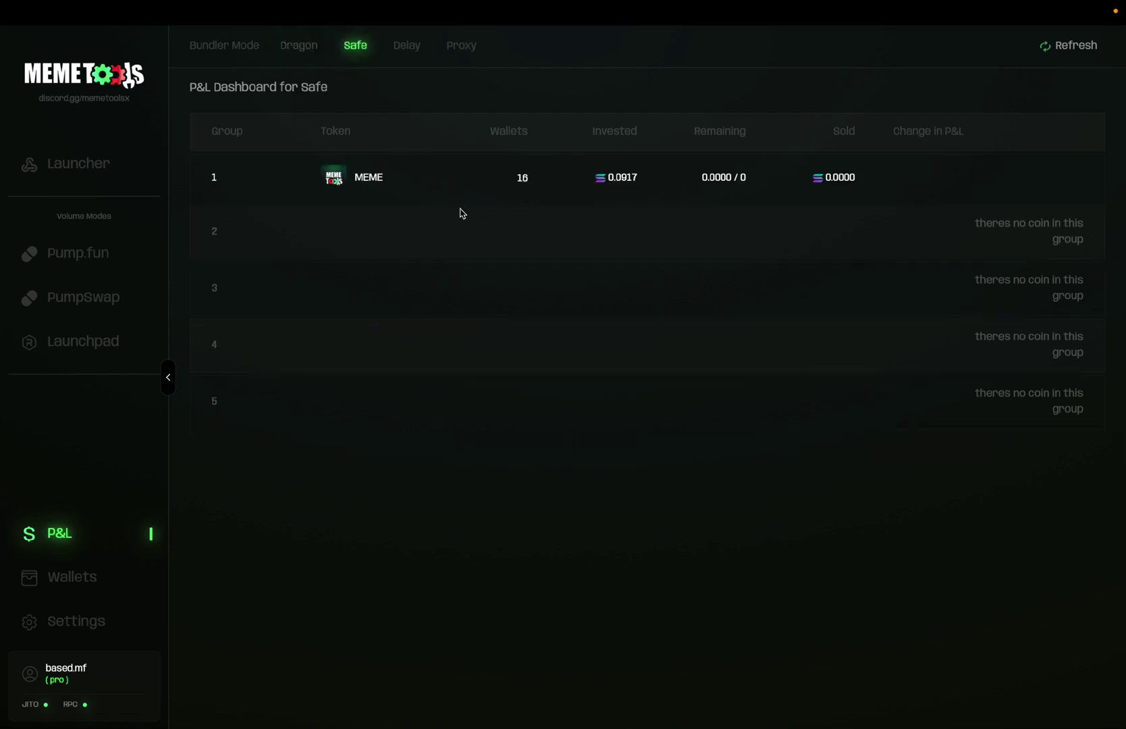
{"action": "left_click", "coordinate": [97, 164]}
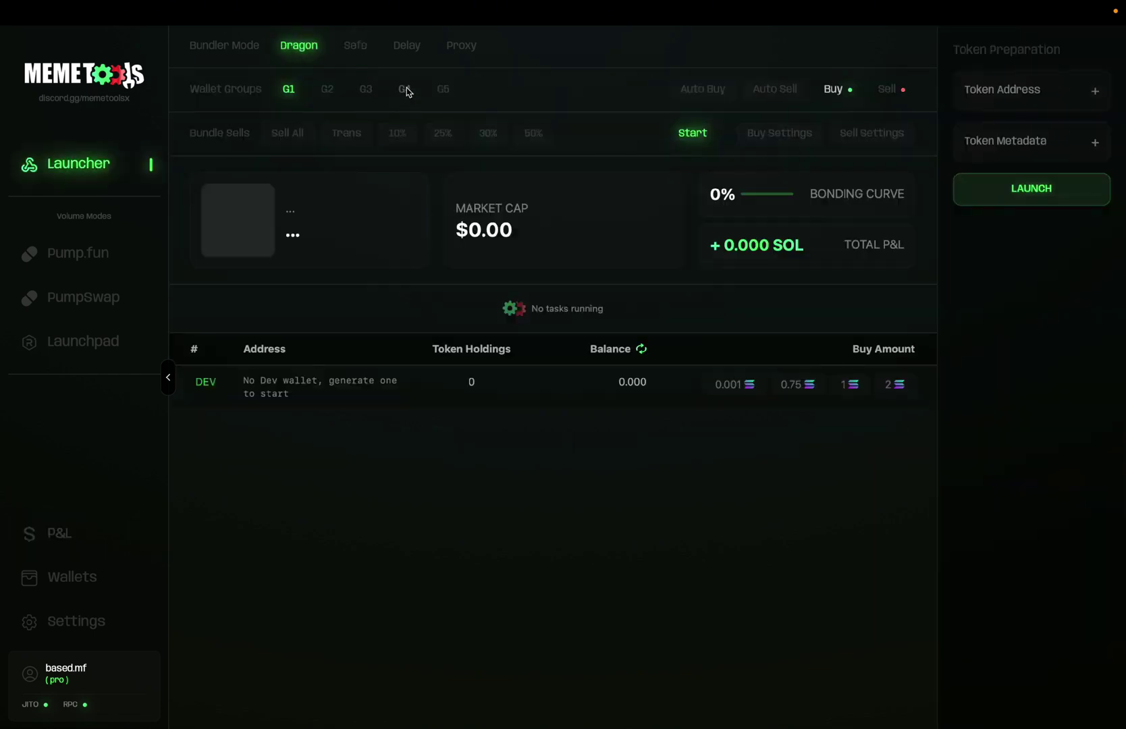
{"action": "left_click", "coordinate": [359, 47]}
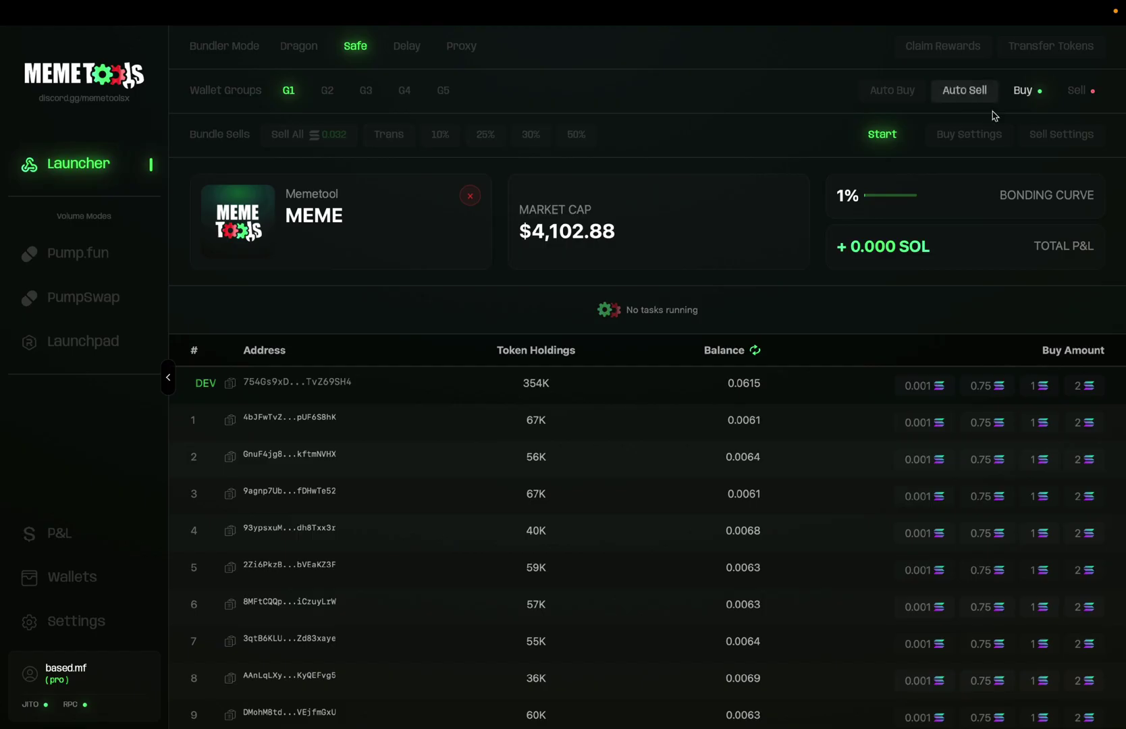
{"action": "left_click", "coordinate": [1038, 137]}
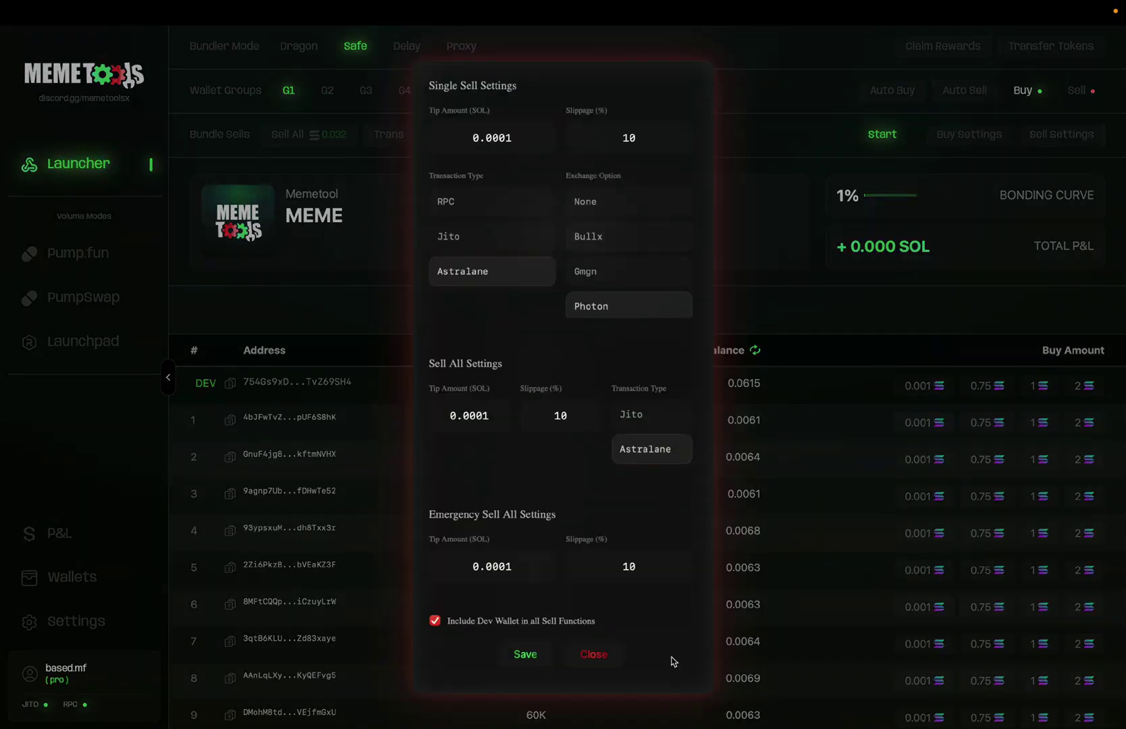
Save the sell settings and switch the launcher wallet table to selling to review MEME holdings
{"action": "left_click", "coordinate": [525, 659]}
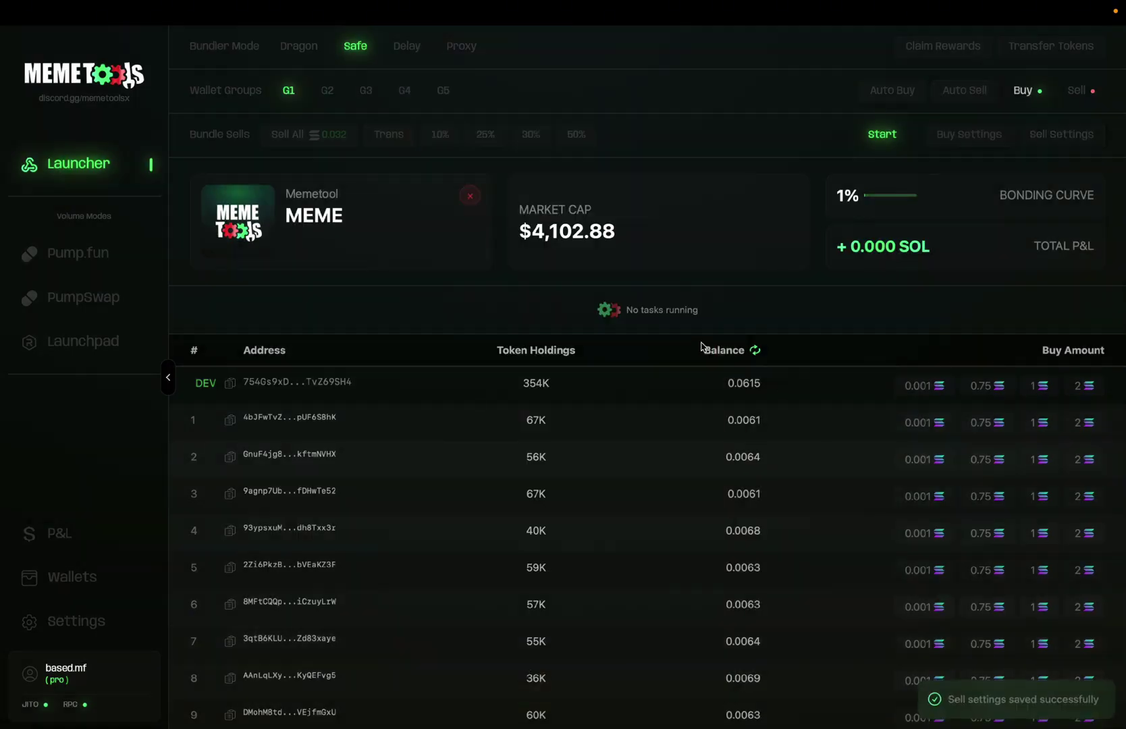
{"action": "left_click", "coordinate": [1077, 89]}
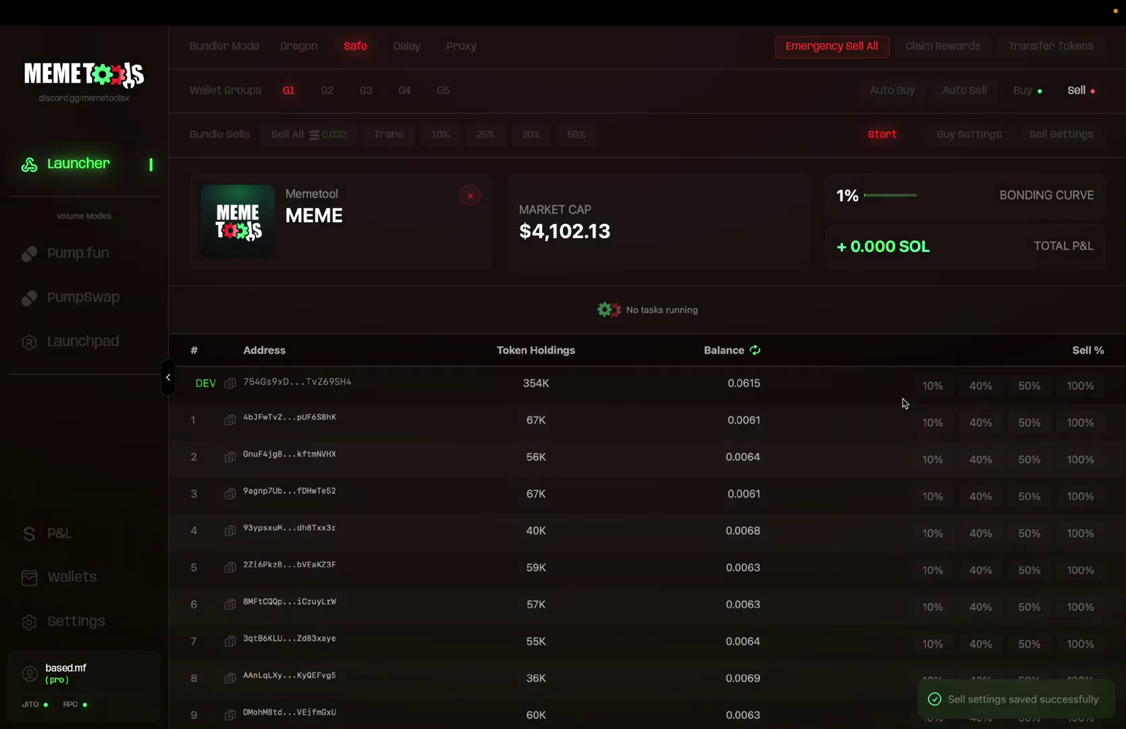
{"action": "scroll", "coordinate": [974, 457], "scroll_direction": "down", "scroll_amount": 5}
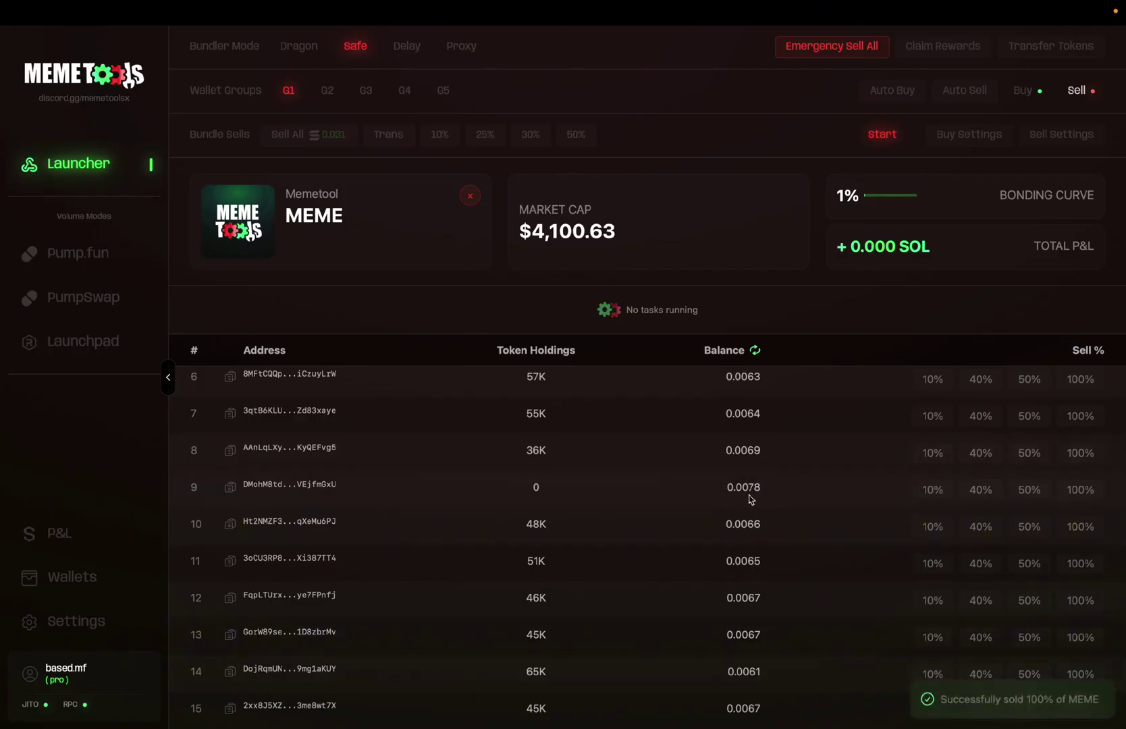
{"action": "scroll", "coordinate": [749, 499], "scroll_direction": "up", "scroll_amount": 4}
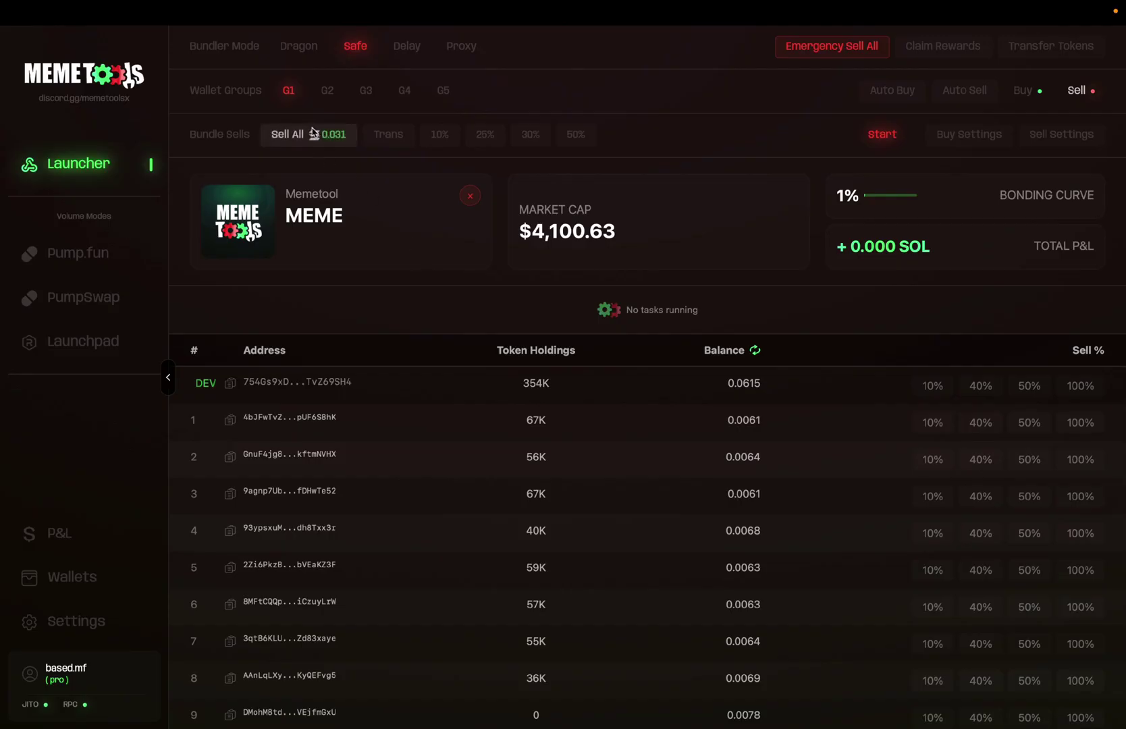
{"action": "scroll", "coordinate": [580, 520], "scroll_direction": "down", "scroll_amount": 4}
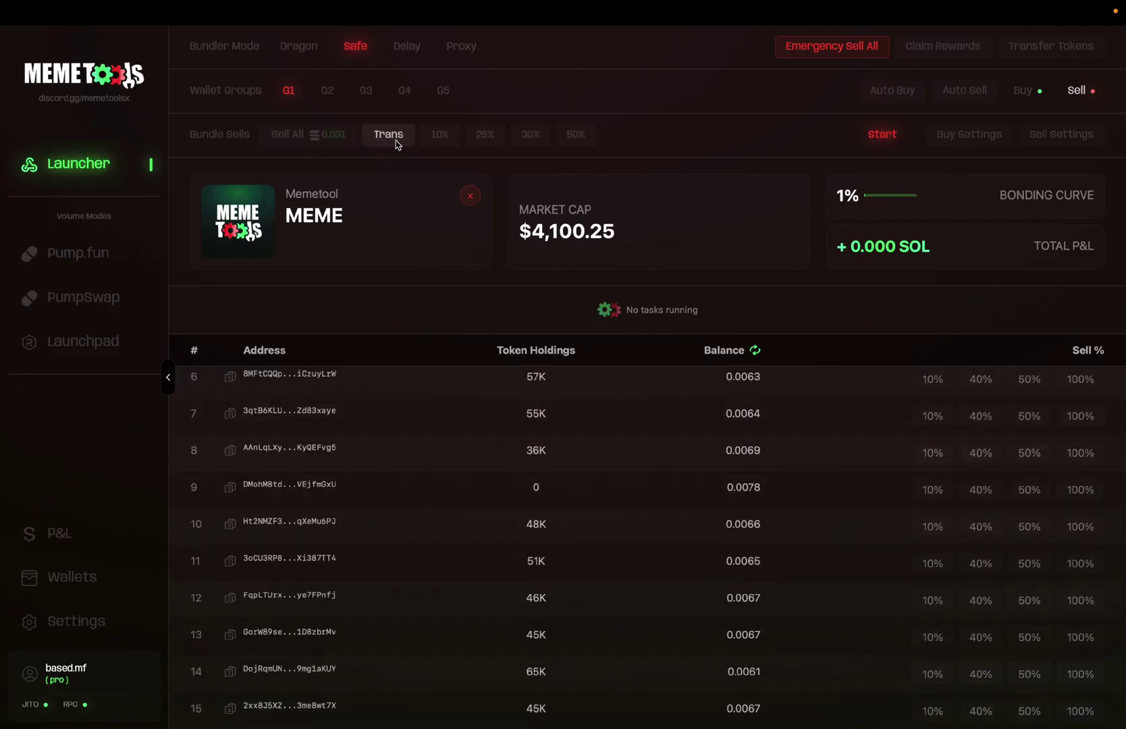
{"action": "scroll", "coordinate": [513, 594], "scroll_direction": "up", "scroll_amount": 4}
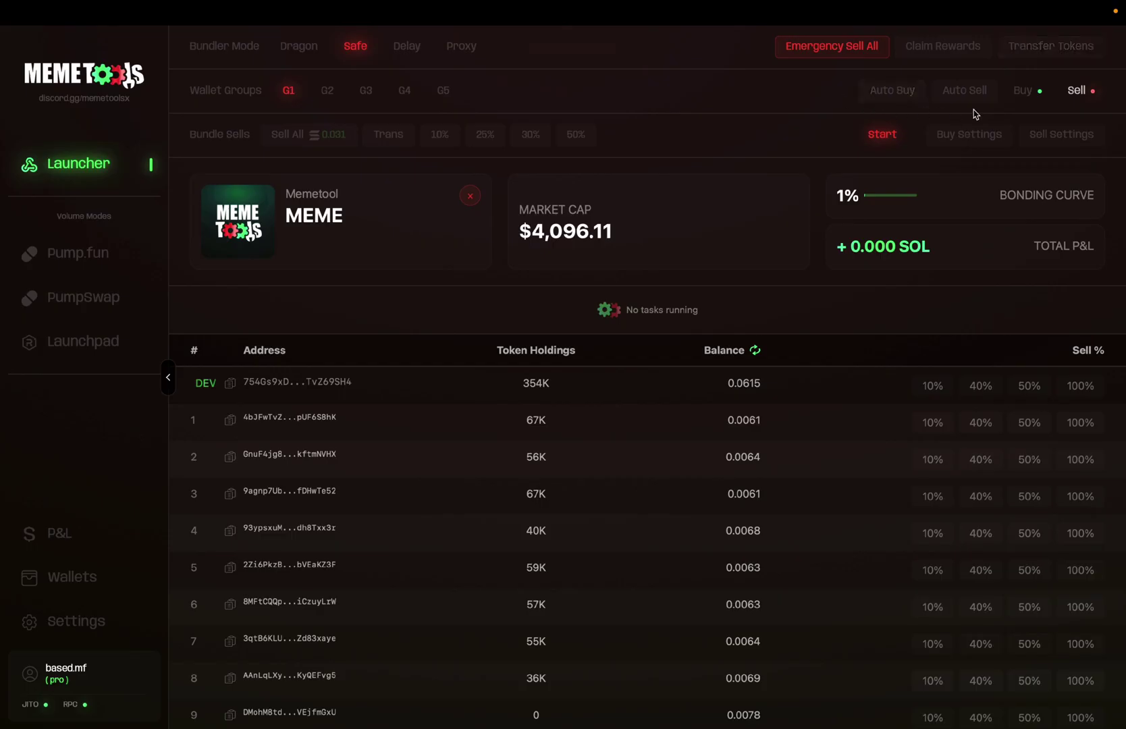
{"action": "left_click", "coordinate": [898, 93]}
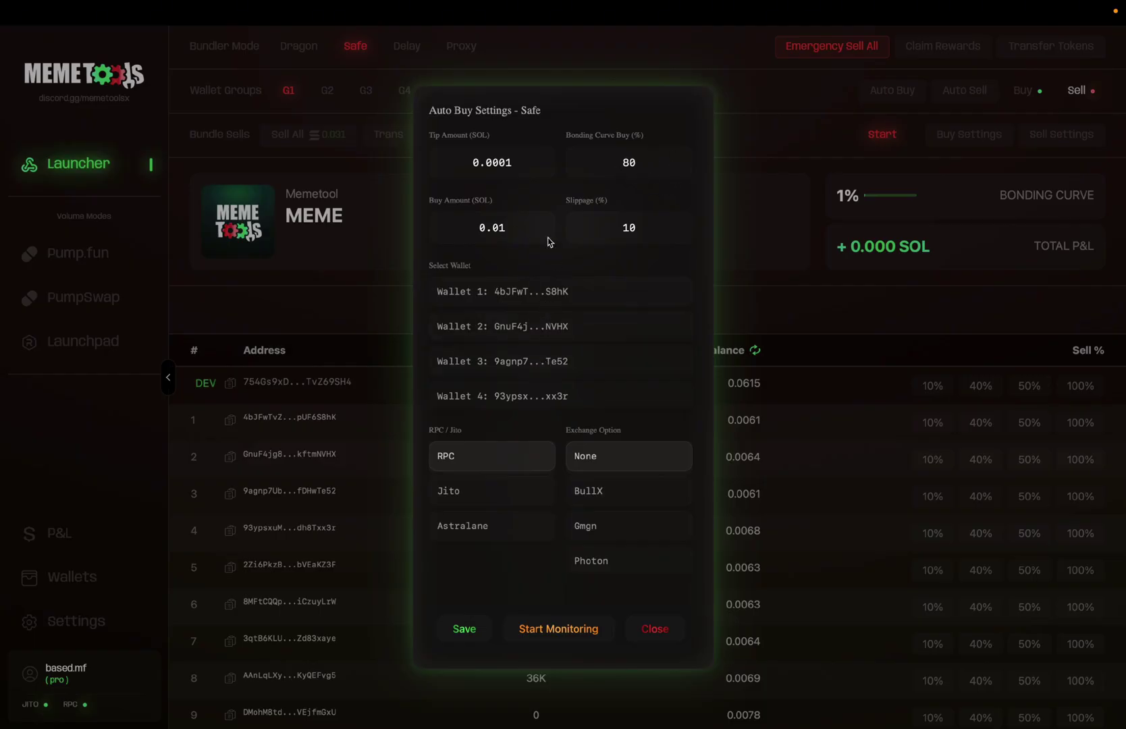
Start Group 1 auto buy monitoring with Wallet 1, then stop the auto buy in buy mode
{"action": "left_click", "coordinate": [549, 631]}
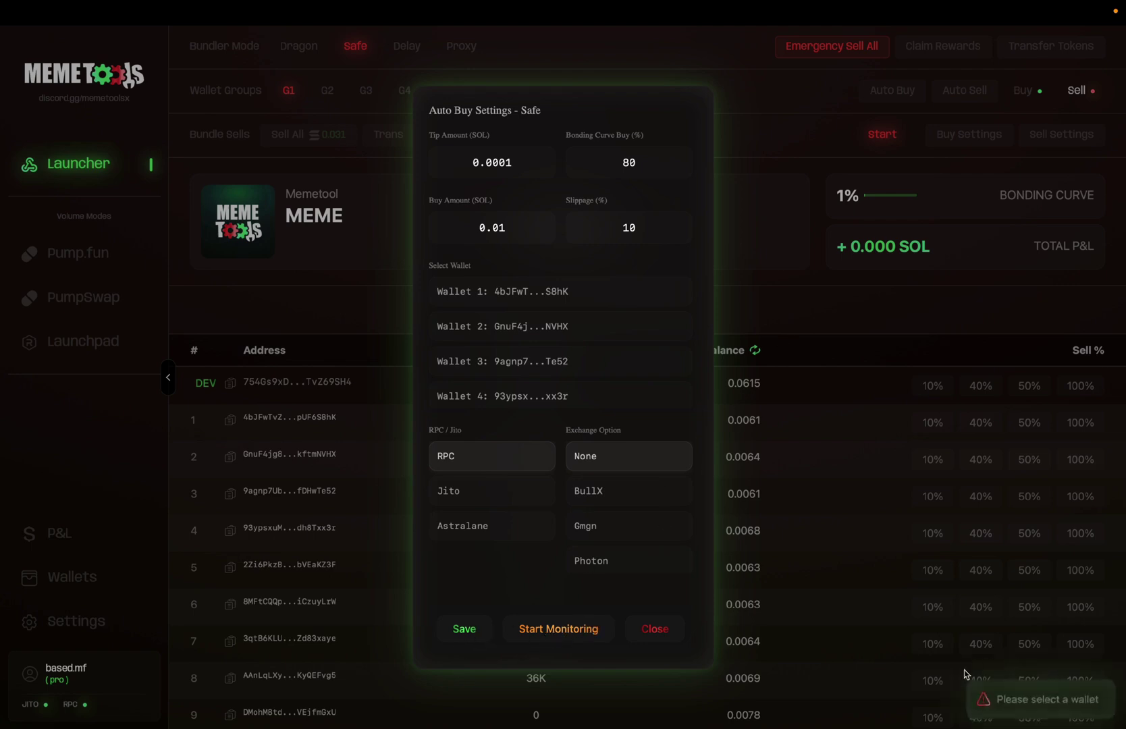
{"action": "left_click", "coordinate": [475, 292]}
{"action": "left_click", "coordinate": [539, 630]}
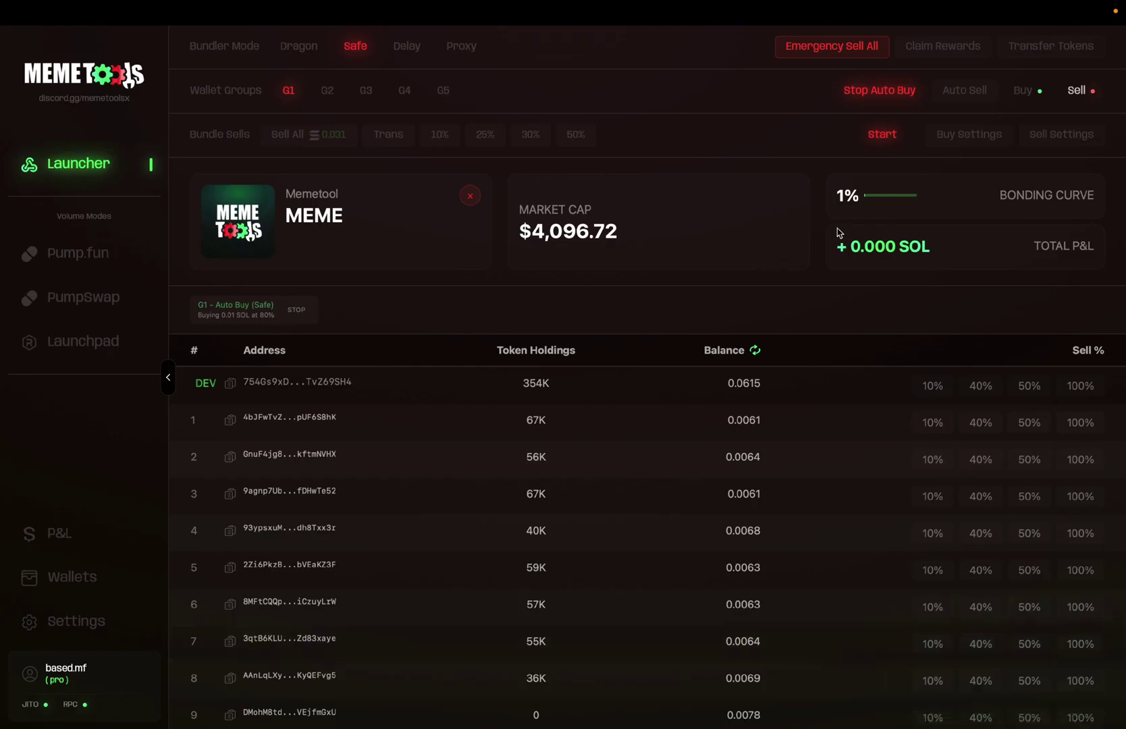
{"action": "left_click", "coordinate": [1031, 94]}
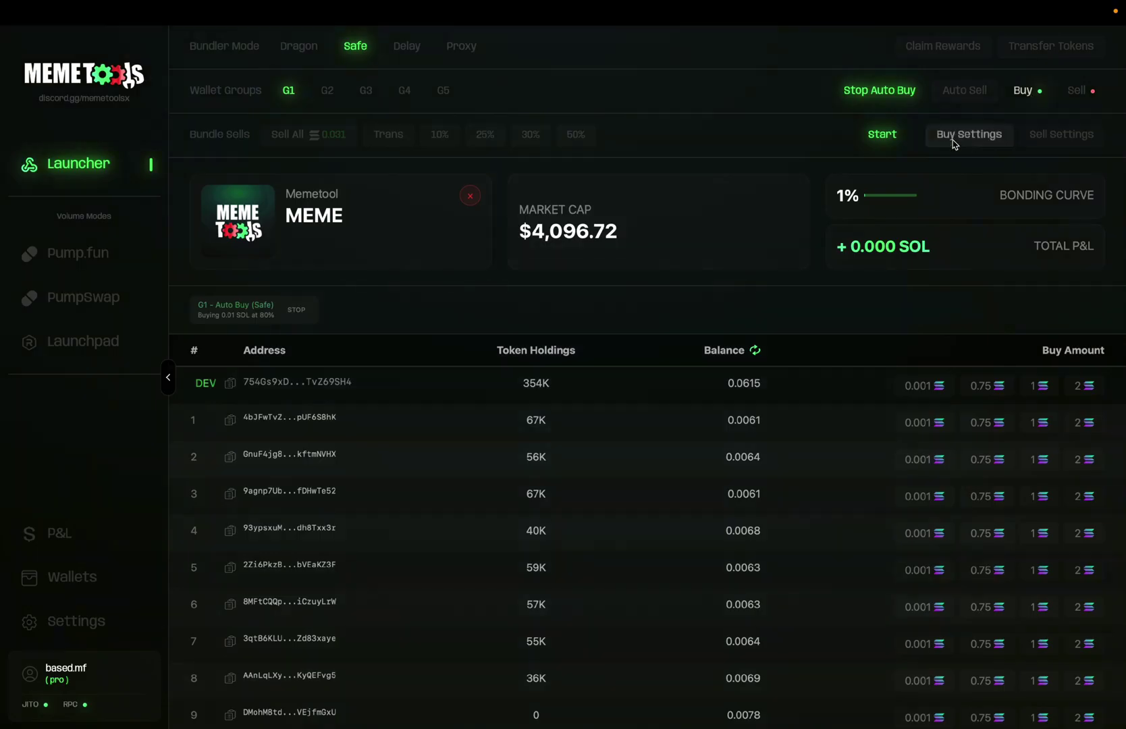
{"action": "left_click", "coordinate": [864, 95]}
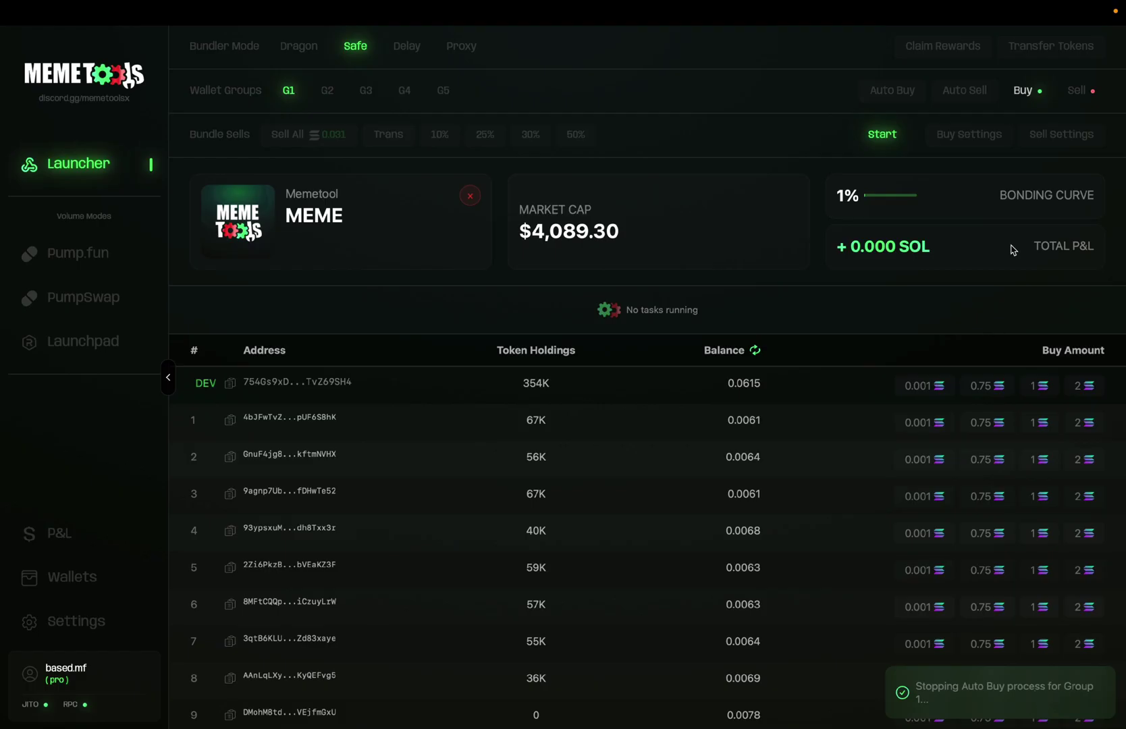
{"action": "left_click", "coordinate": [972, 100]}
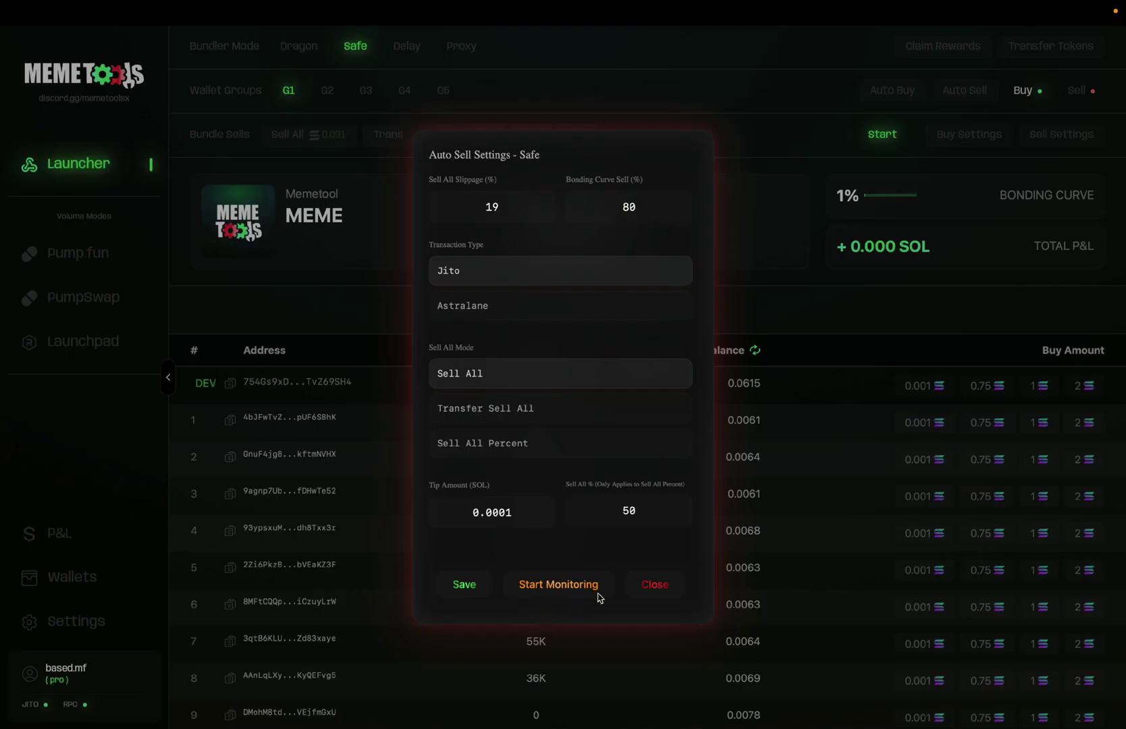
Close the Auto Sell settings and refresh balances, confirming the dev wallet now shows 0.0917 SOL
{"action": "left_click", "coordinate": [650, 589]}
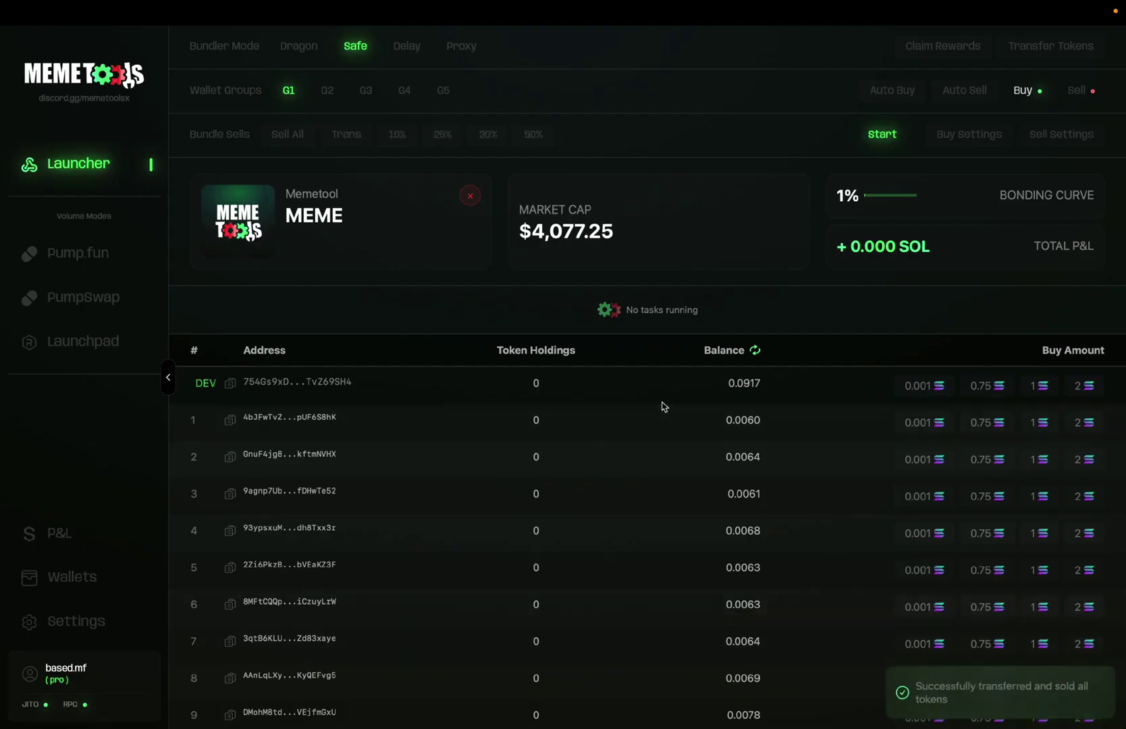
{"action": "left_click", "coordinate": [755, 351]}
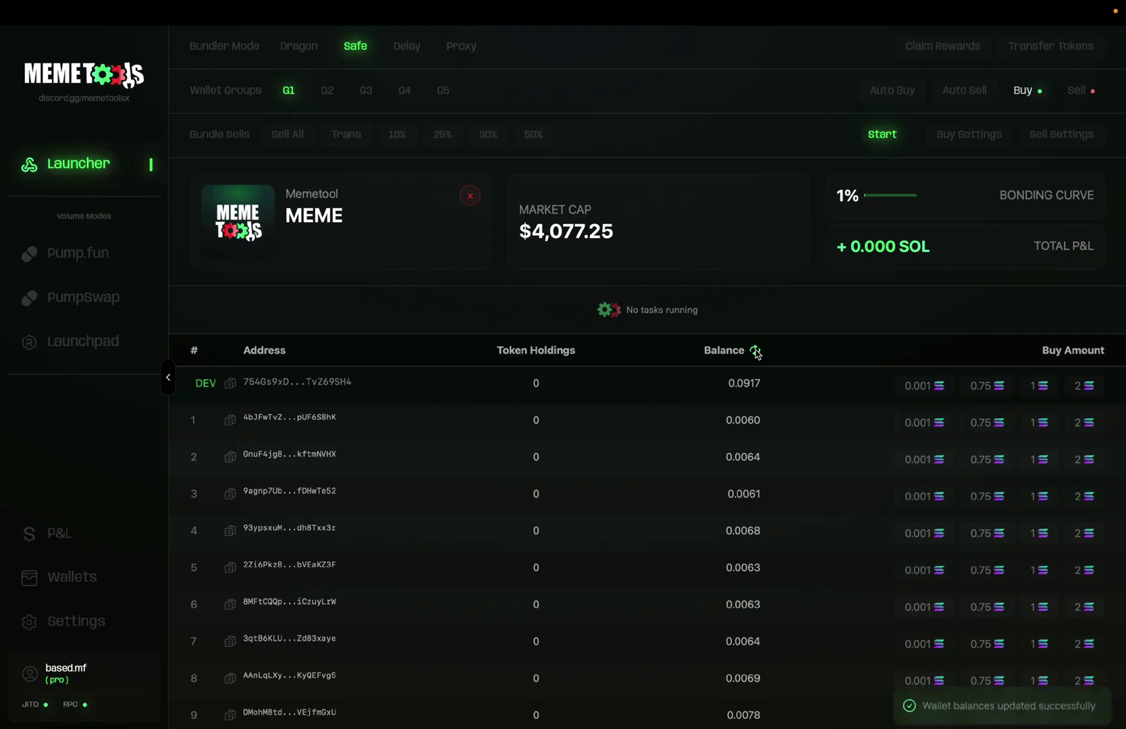
{"action": "left_click_drag", "start_coordinate": [774, 390], "coordinate": [726, 386]}
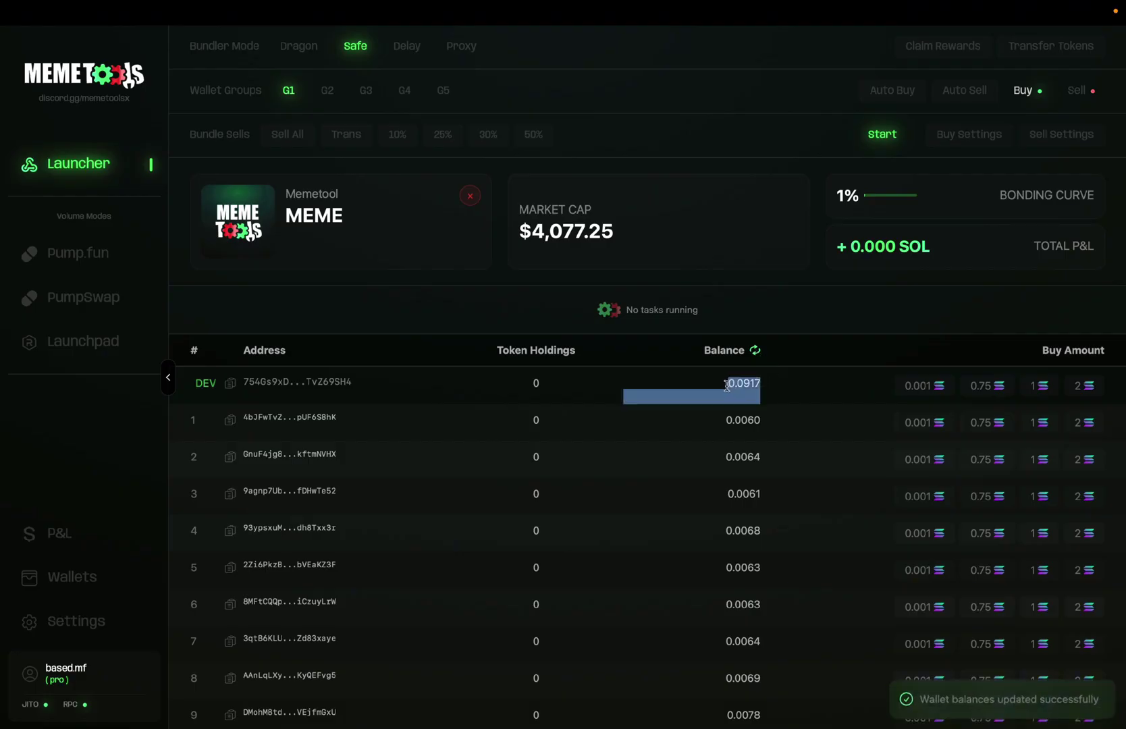
{"action": "left_click", "coordinate": [737, 398]}
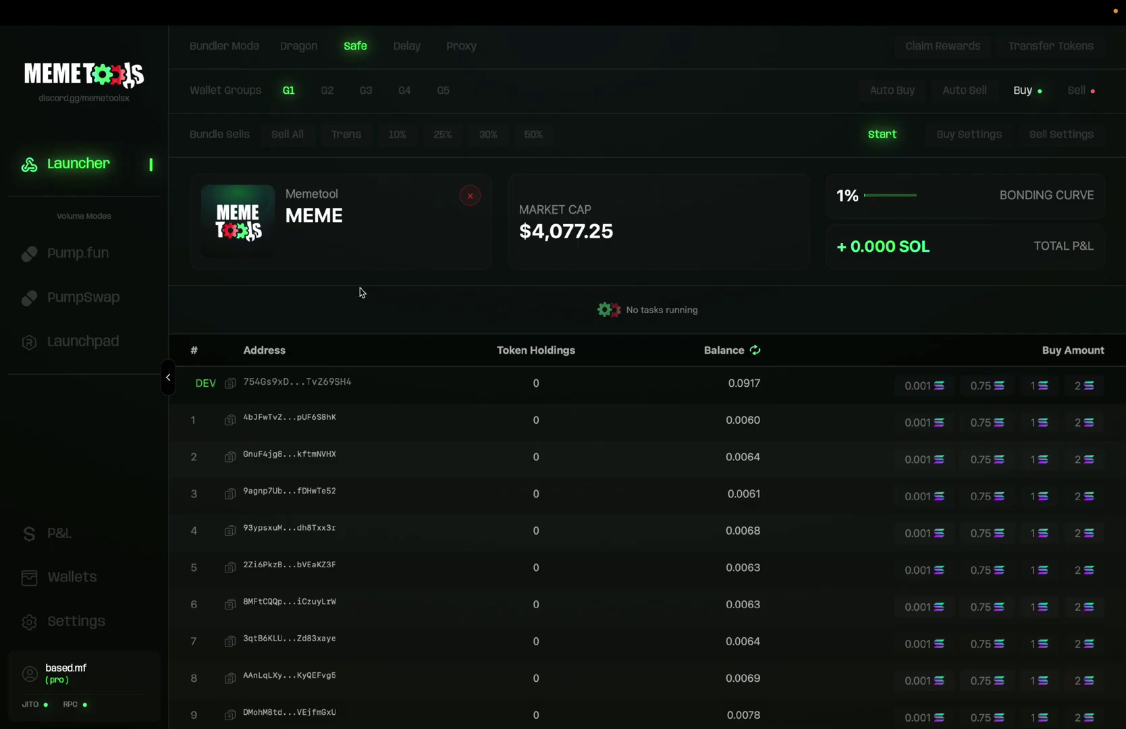
Show the Safe wallets on the Wallets page and refresh their balances
{"action": "left_click", "coordinate": [52, 582]}
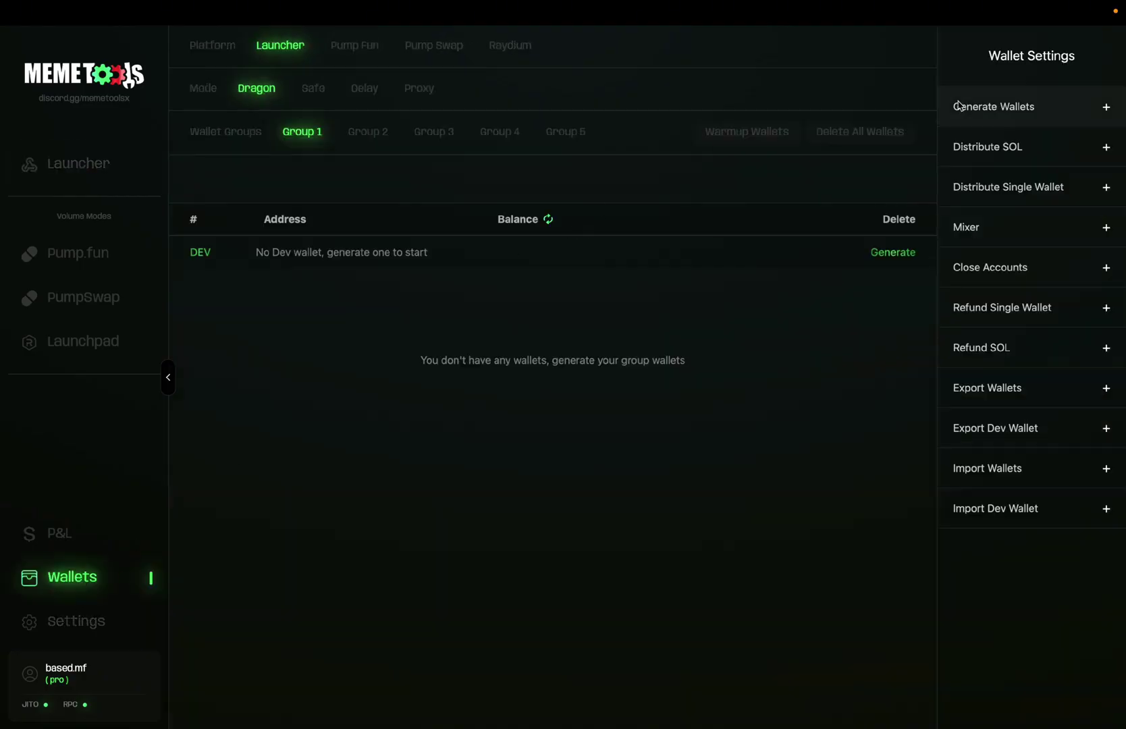
{"action": "left_click", "coordinate": [313, 88]}
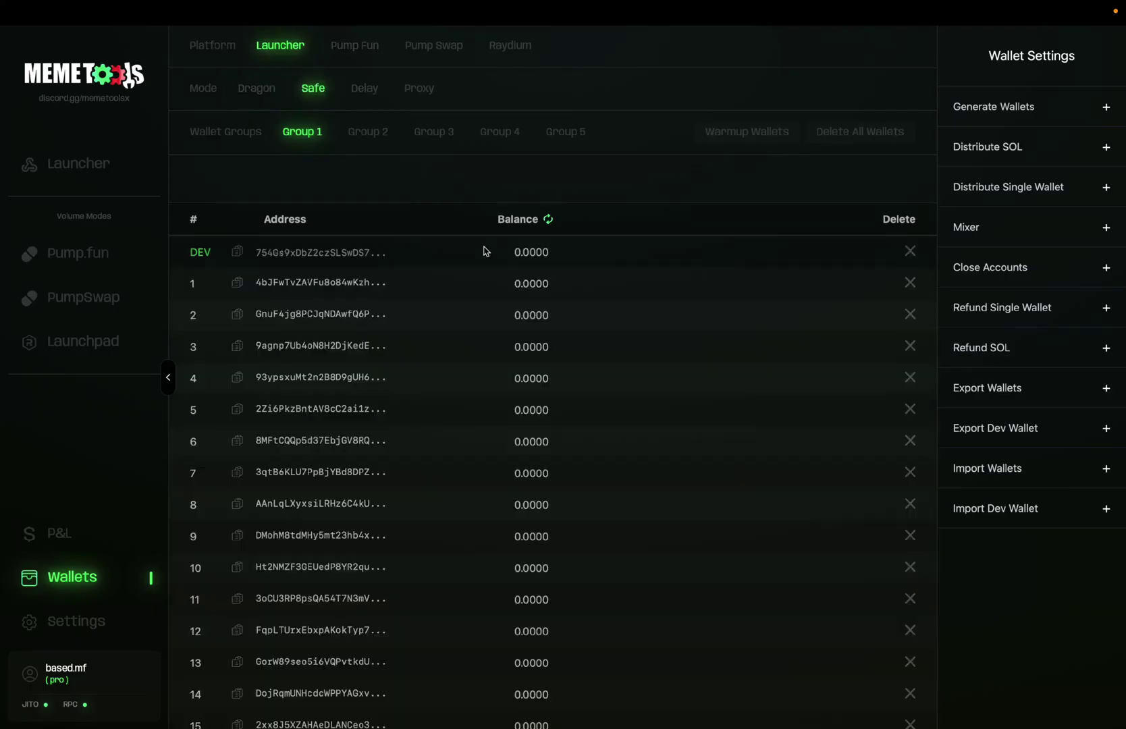
{"action": "left_click", "coordinate": [548, 219]}
{"action": "scroll", "coordinate": [558, 671], "scroll_direction": "down", "scroll_amount": 1}
{"action": "scroll", "coordinate": [559, 672], "scroll_direction": "up", "scroll_amount": 1}
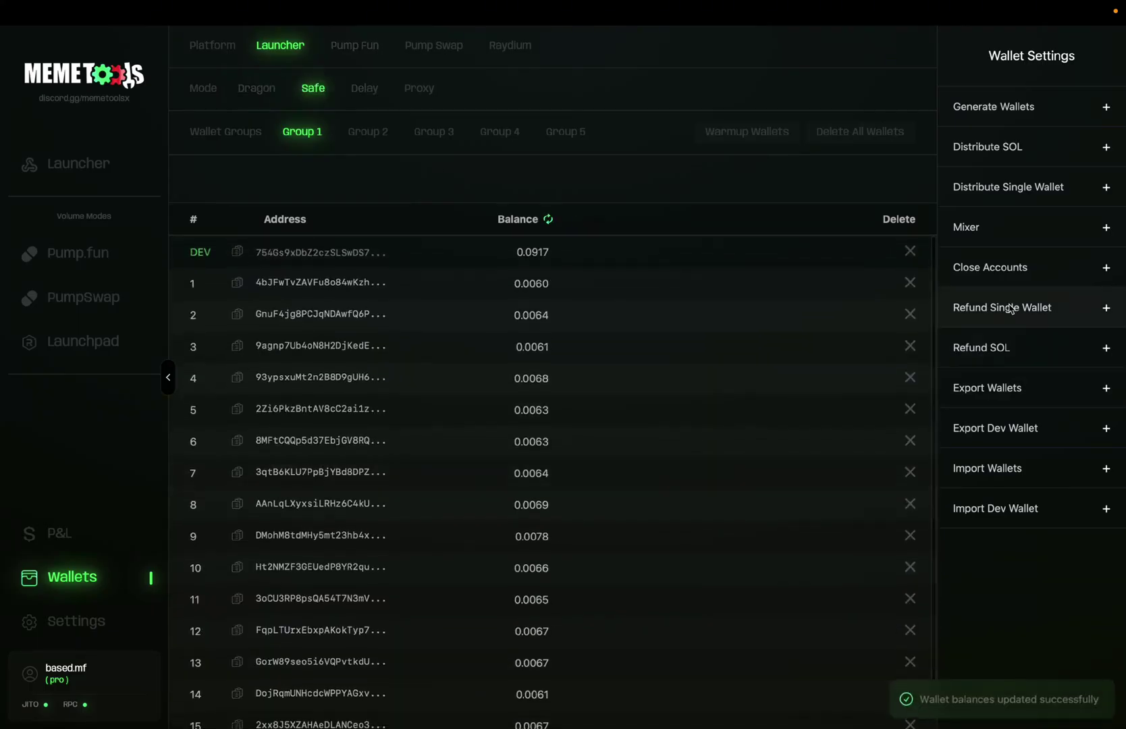
Open and cancel the single-wallet and SOL refund forms, then open Close Accounts' refund address field
{"action": "left_click", "coordinate": [1040, 315]}
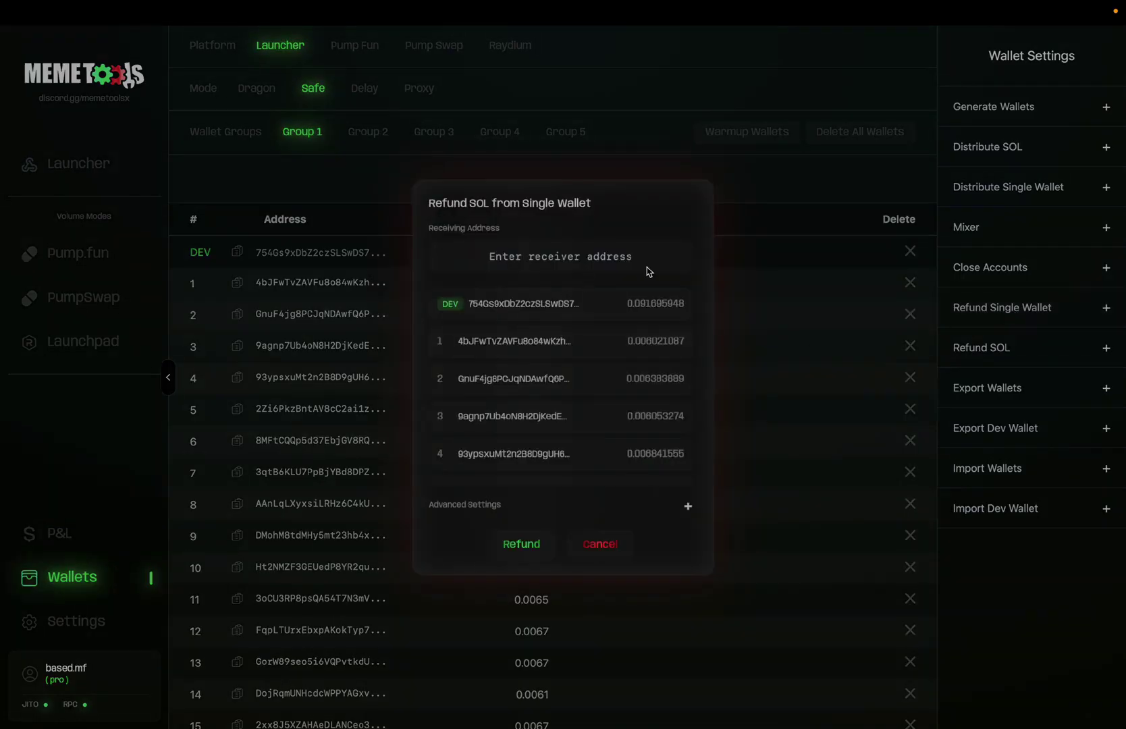
{"action": "left_click", "coordinate": [596, 548]}
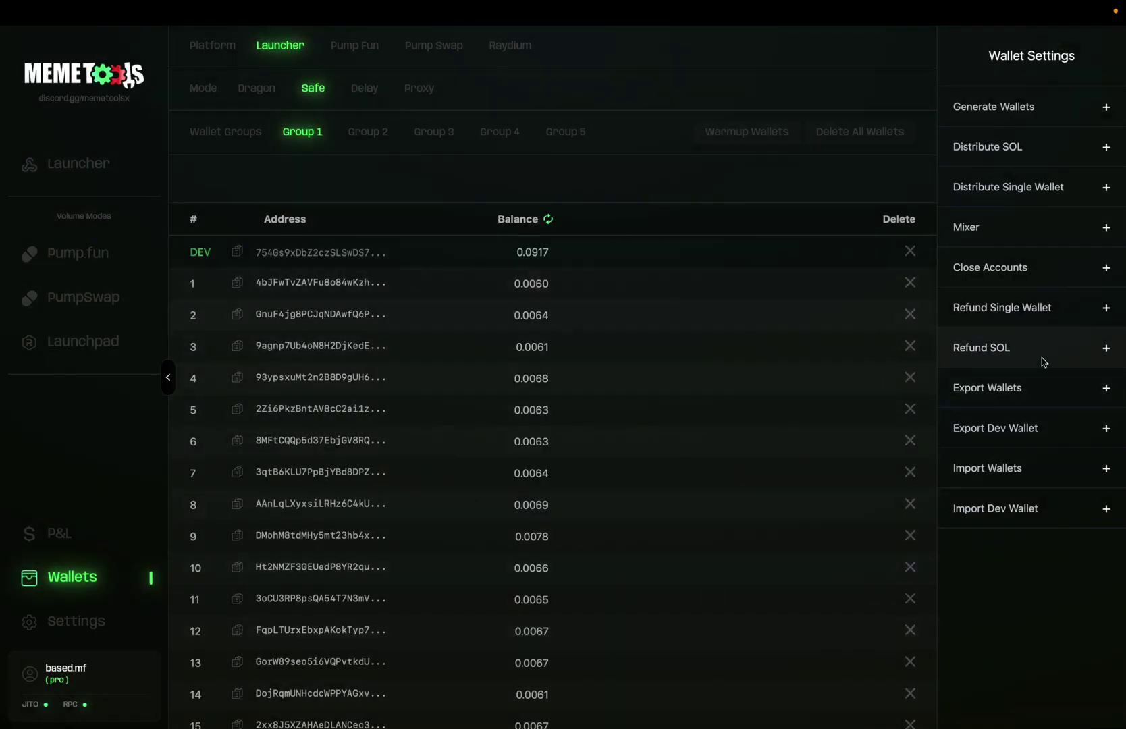
{"action": "left_click", "coordinate": [1013, 357]}
{"action": "left_click", "coordinate": [533, 384]}
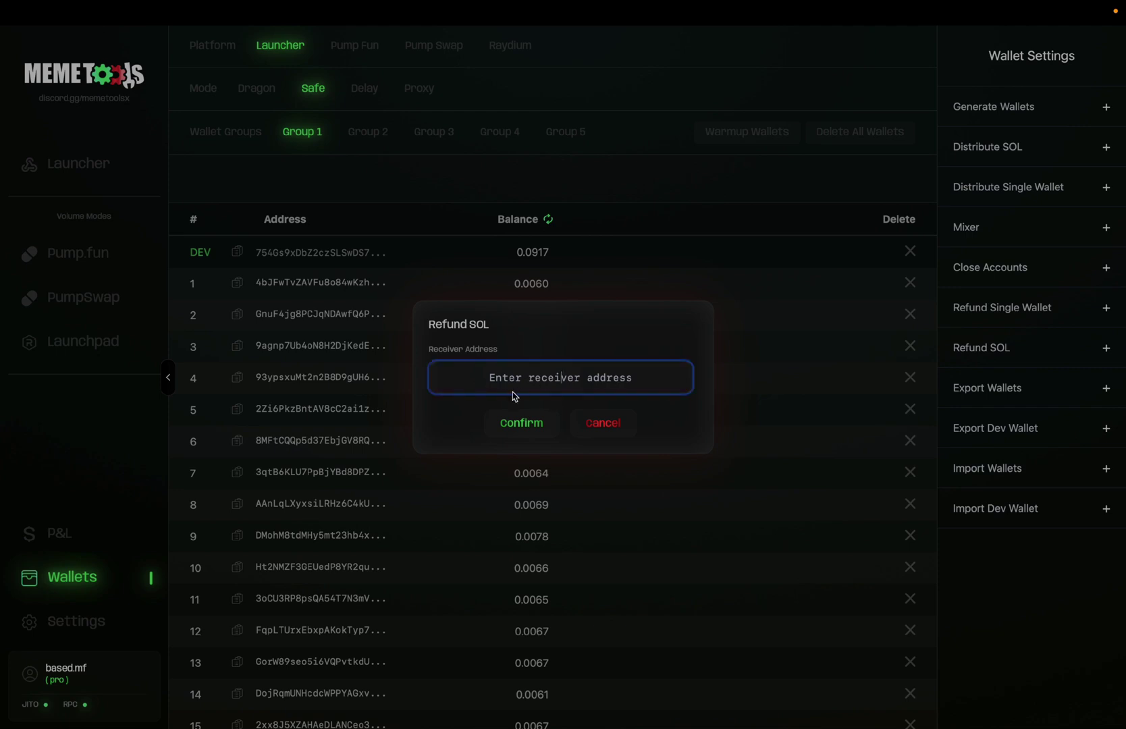
{"action": "left_click", "coordinate": [606, 430]}
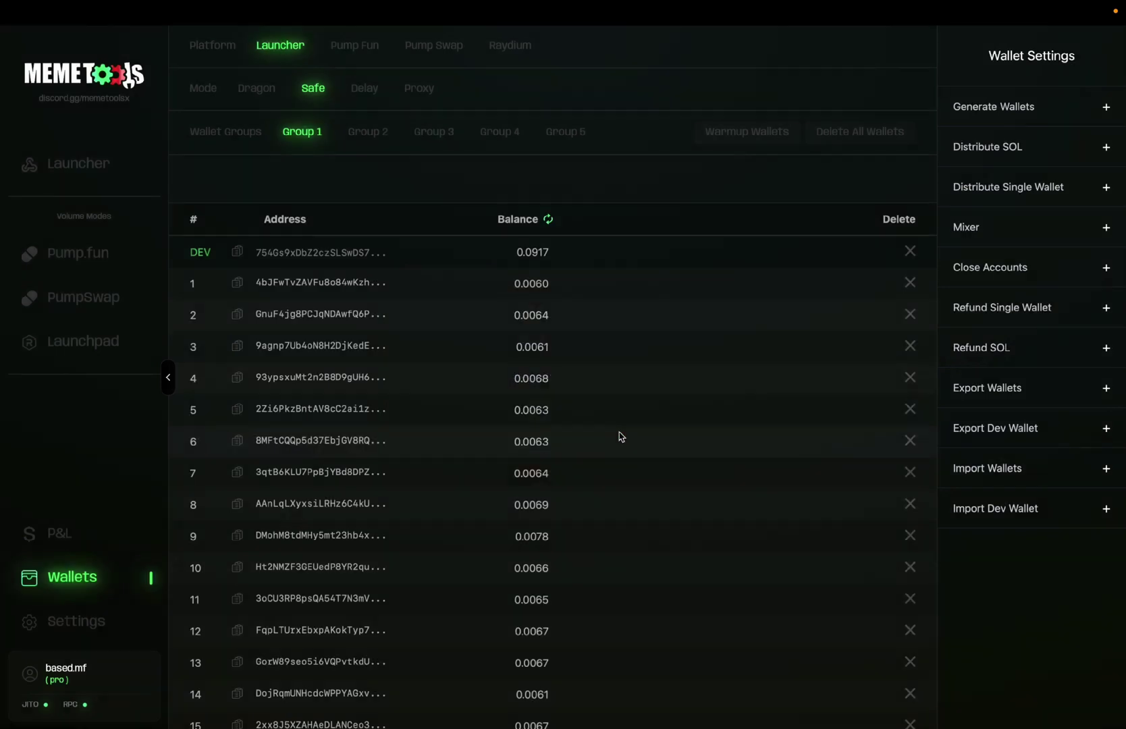
{"action": "left_click", "coordinate": [986, 274]}
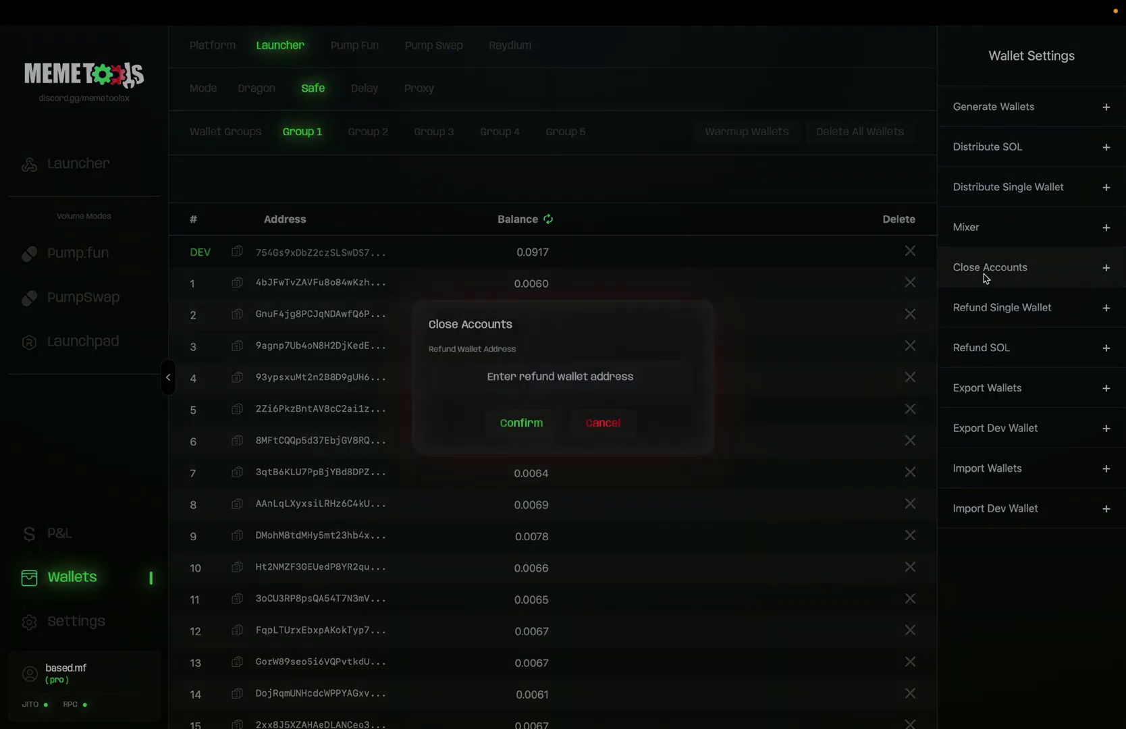
{"action": "left_click", "coordinate": [518, 380]}
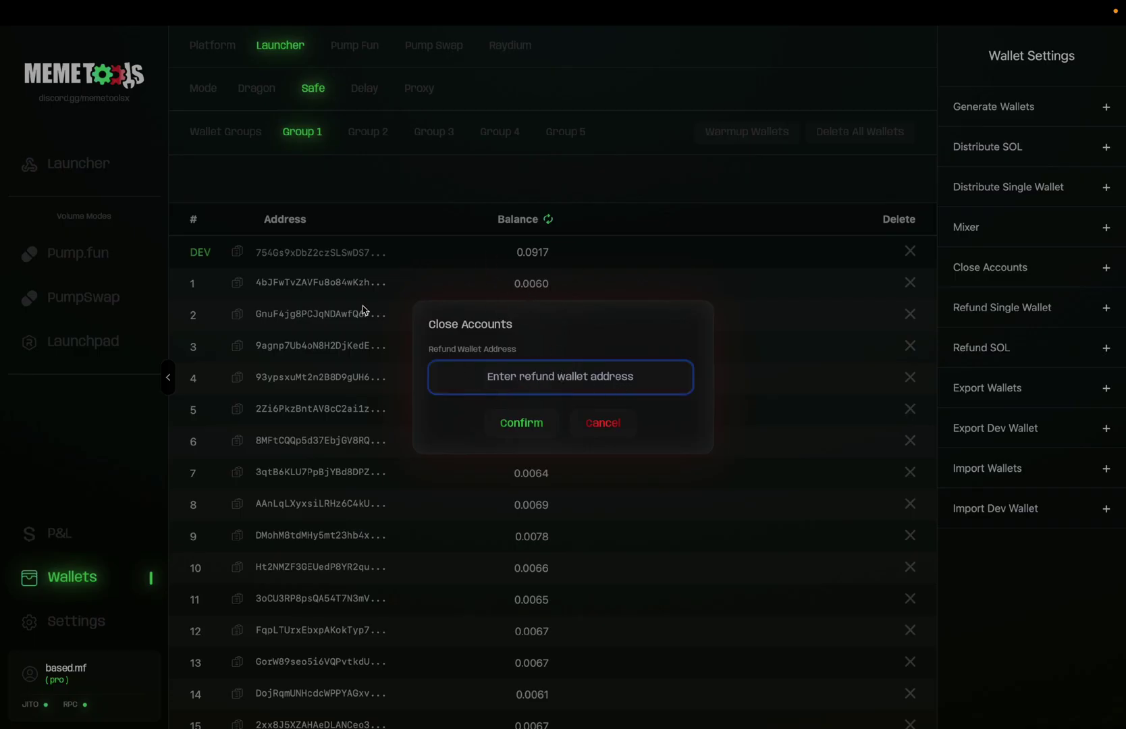